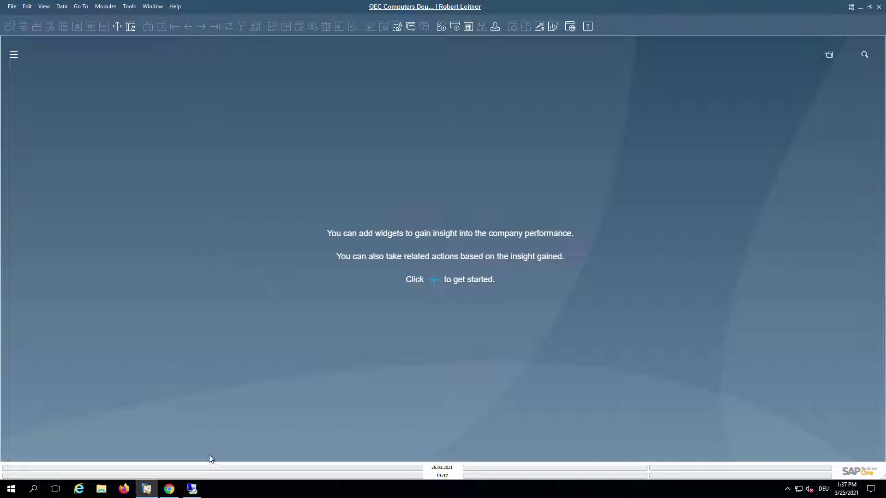
Step: Bring Chrome forward and list the 10 registered services in System Landscape Directory
{"action": "left_click", "coordinate": [171, 491]}
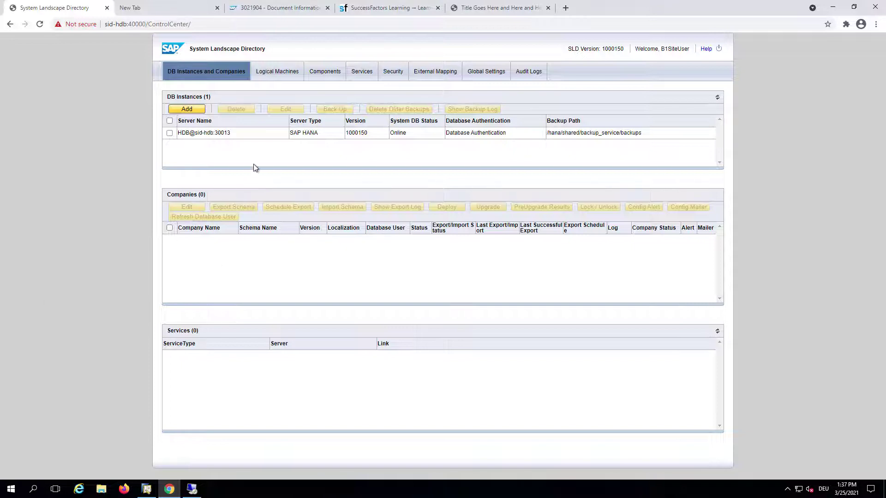
{"action": "left_click", "coordinate": [366, 72]}
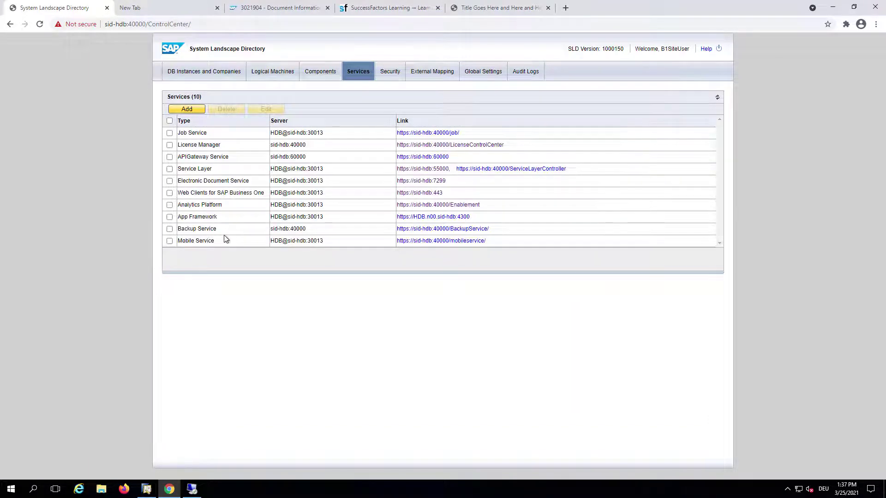
Step: Open the Electronic Document Service dashboard and sign in with the dashboard user name
{"action": "left_click", "coordinate": [420, 181]}
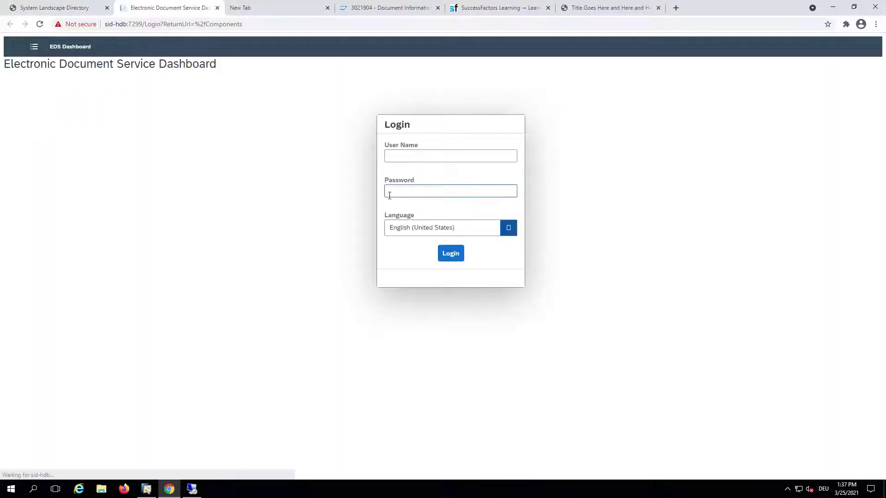
{"action": "left_click", "coordinate": [422, 149]}
{"action": "type", "text": "B1SiteUser"}
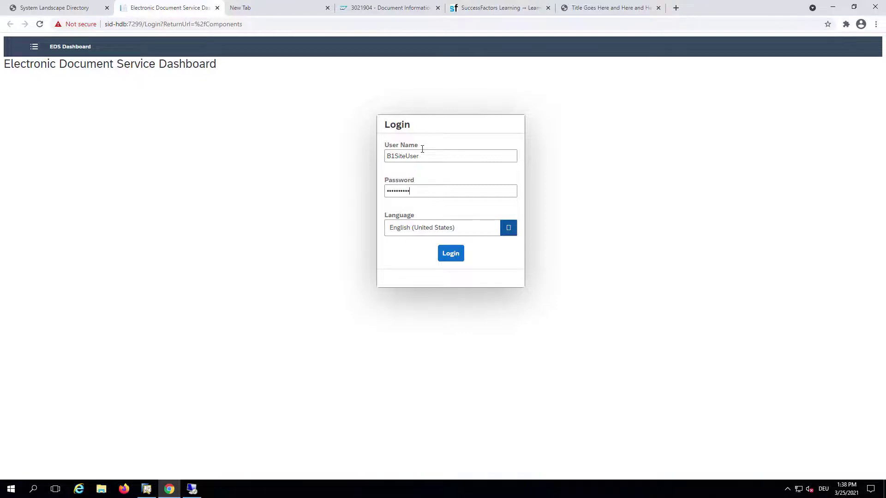
{"action": "key", "text": "Return"}
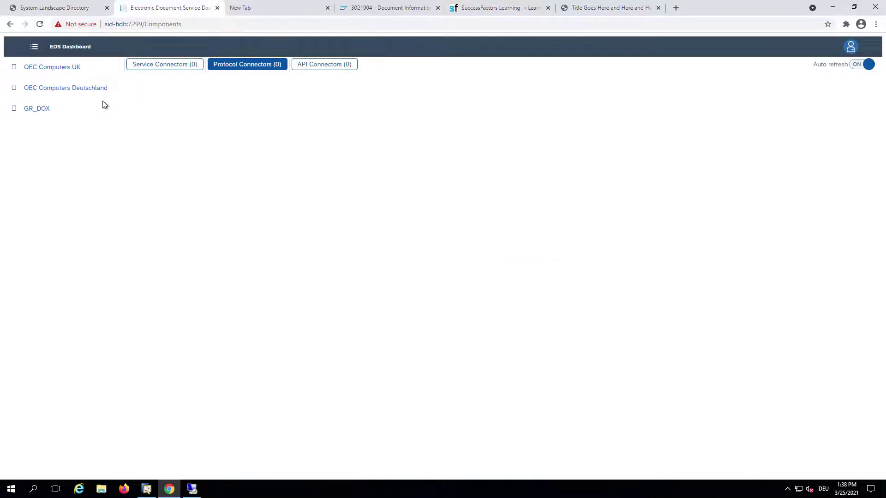
Step: Set ConnectorDOX-1 for OEC Computers Deutschland to Auto activation
{"action": "left_click", "coordinate": [89, 89]}
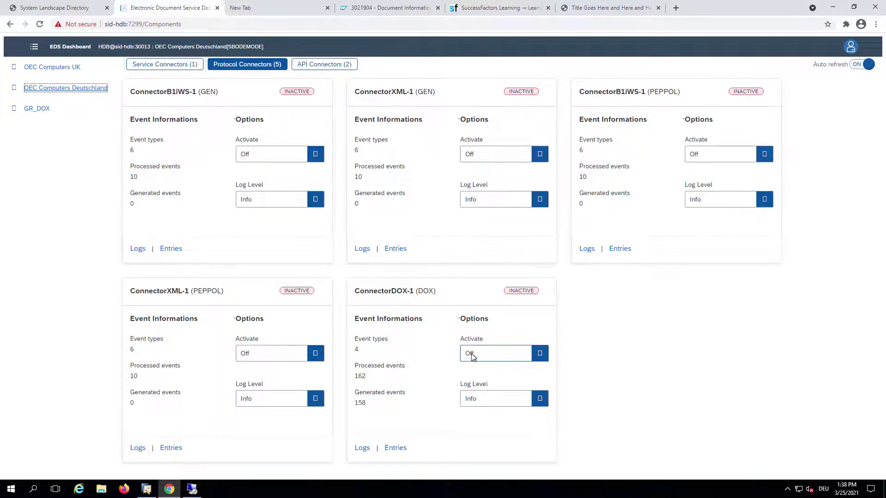
{"action": "left_click", "coordinate": [480, 355]}
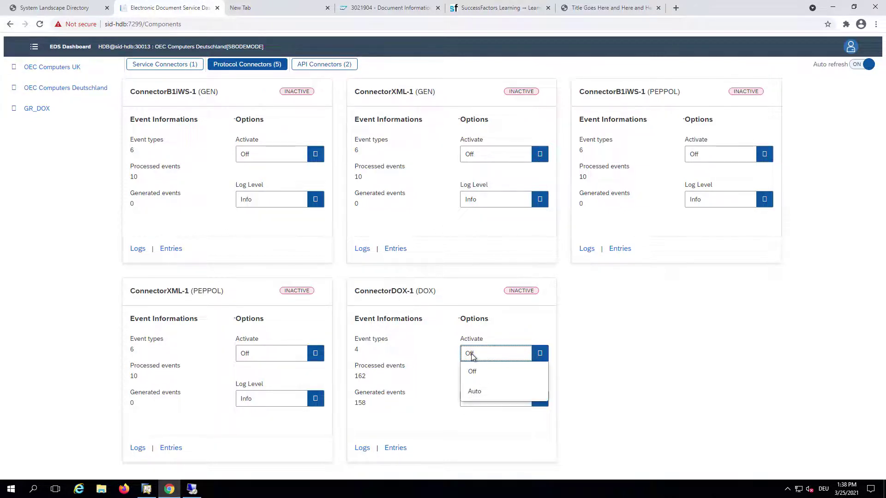
{"action": "left_click", "coordinate": [479, 393]}
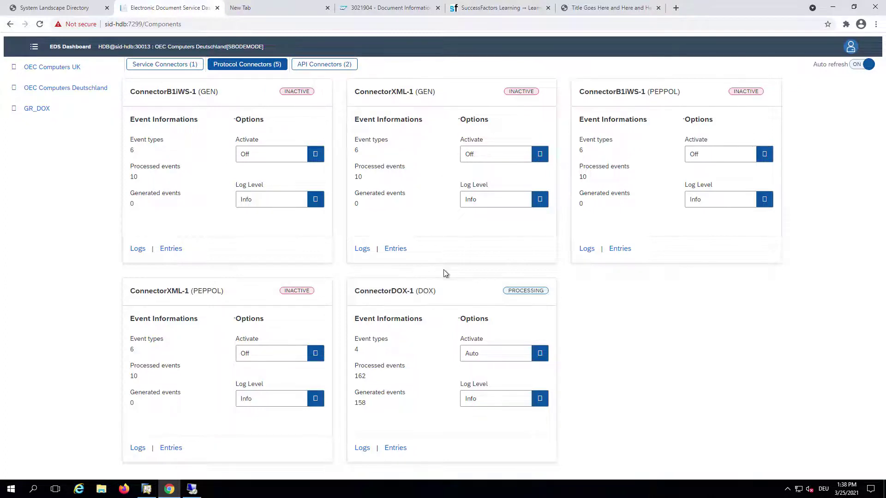
Step: Search 'sap btp trial', open the SAP Business Technology Platform Trial page and log on
{"action": "left_click", "coordinate": [286, 16]}
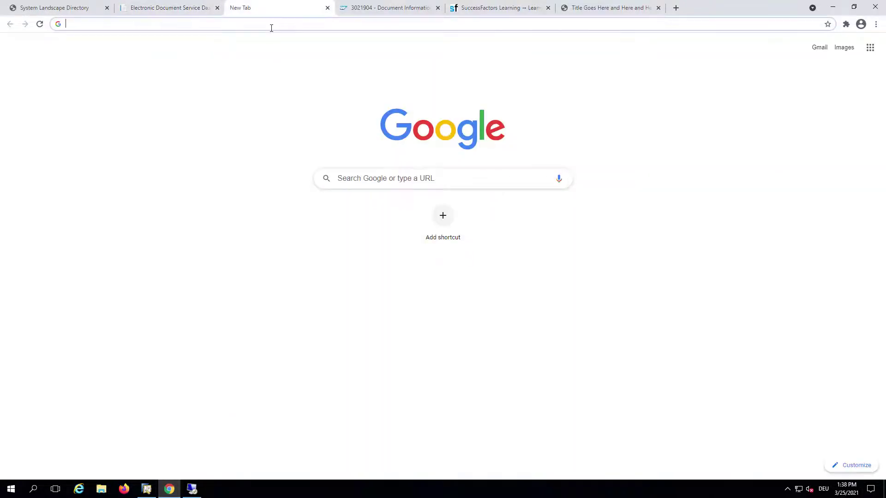
{"action": "type", "text": "sap bt"}
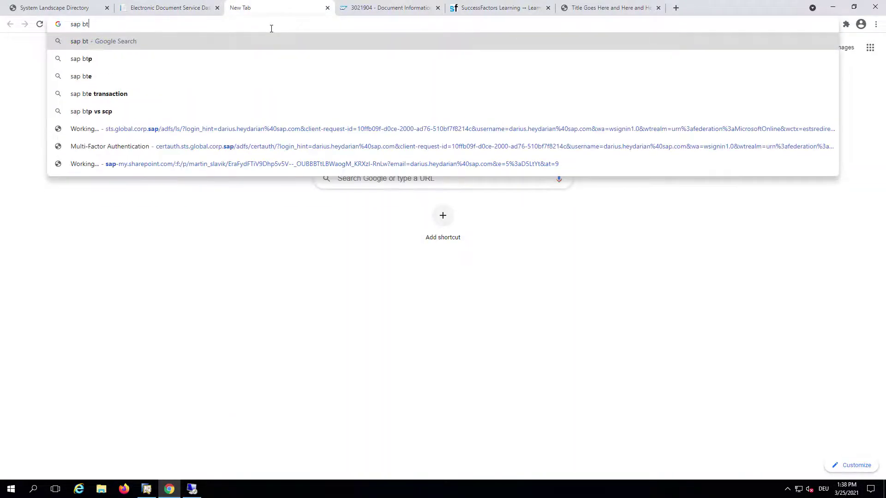
{"action": "type", "text": "p trial"}
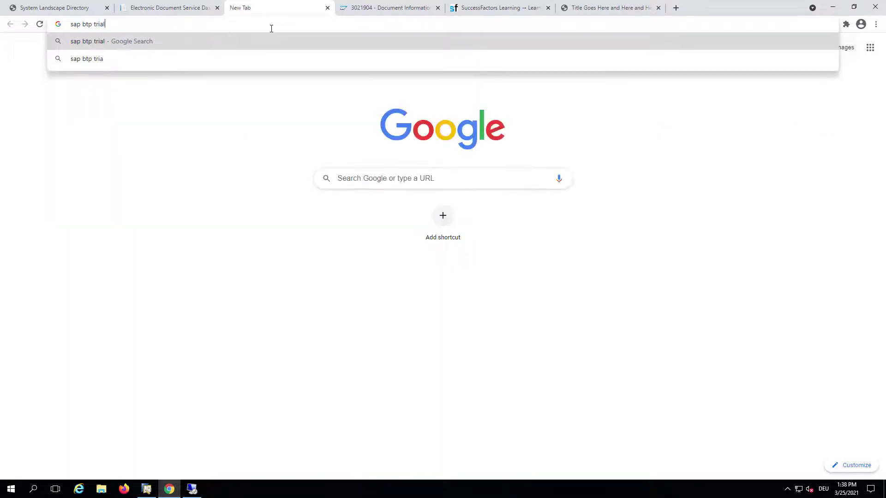
{"action": "key", "text": "Return"}
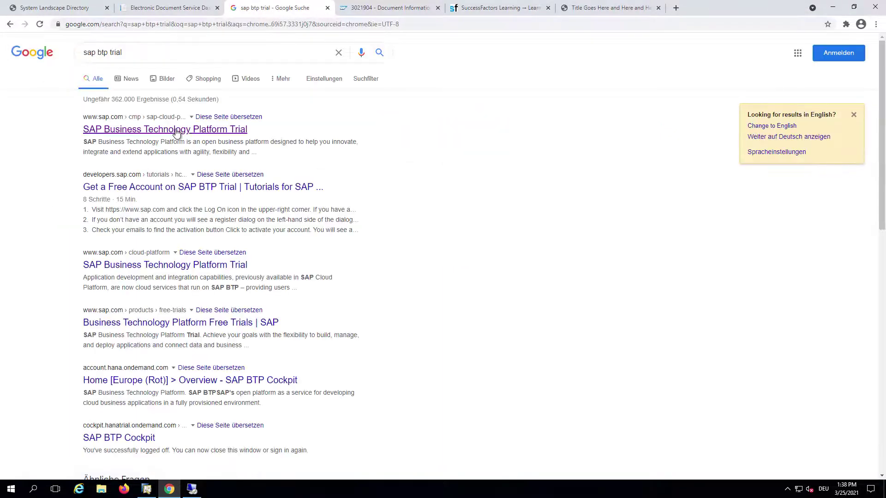
{"action": "left_click", "coordinate": [174, 134]}
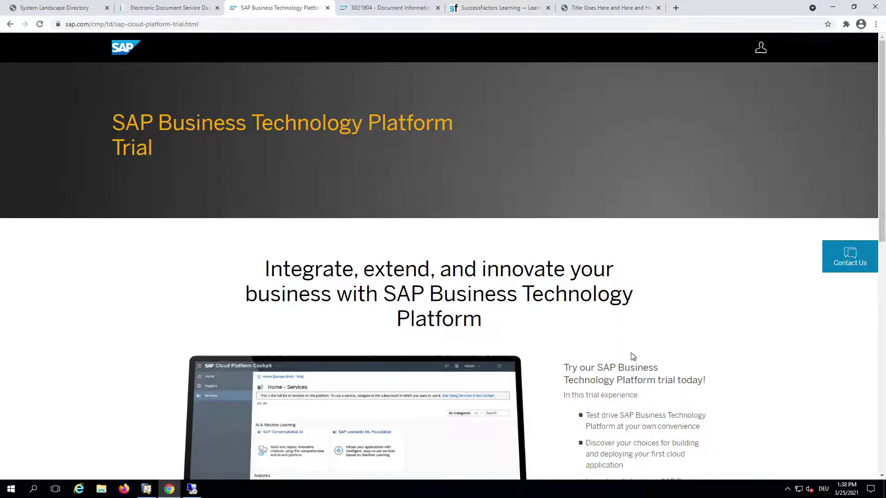
{"action": "scroll", "coordinate": [631, 354], "scroll_direction": "down", "scroll_amount": 4}
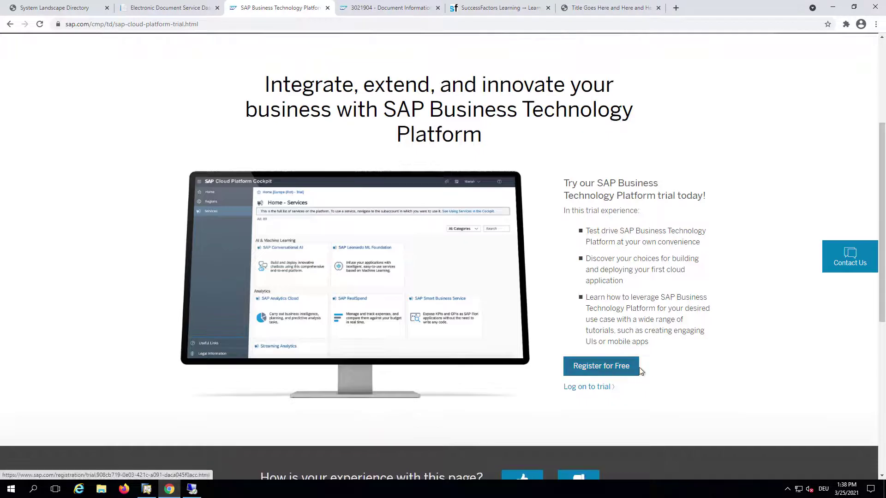
{"action": "left_click", "coordinate": [588, 390]}
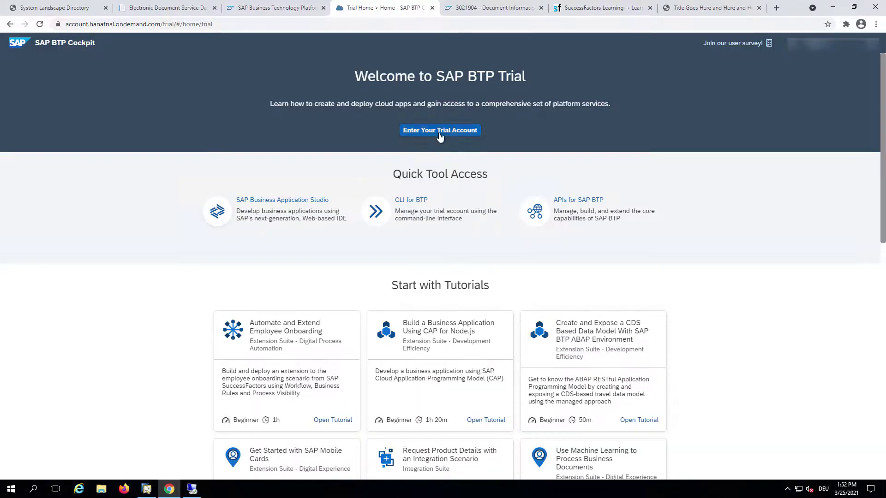
Step: Enter the trial subaccount and filter its Service Marketplace by 'document'
{"action": "left_click", "coordinate": [445, 130]}
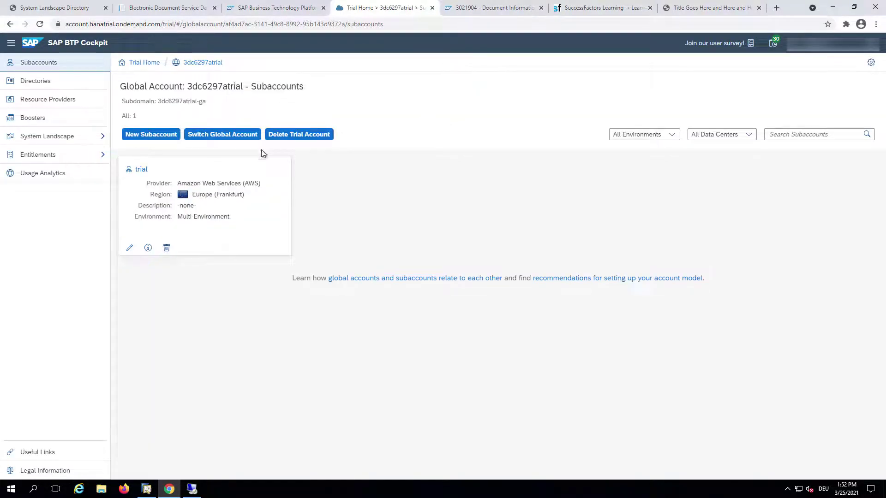
{"action": "left_click", "coordinate": [193, 173]}
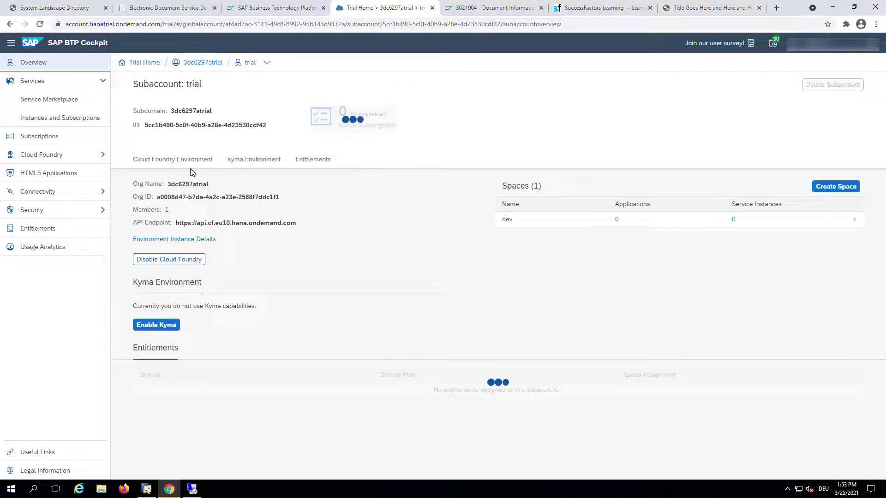
{"action": "left_click", "coordinate": [44, 101]}
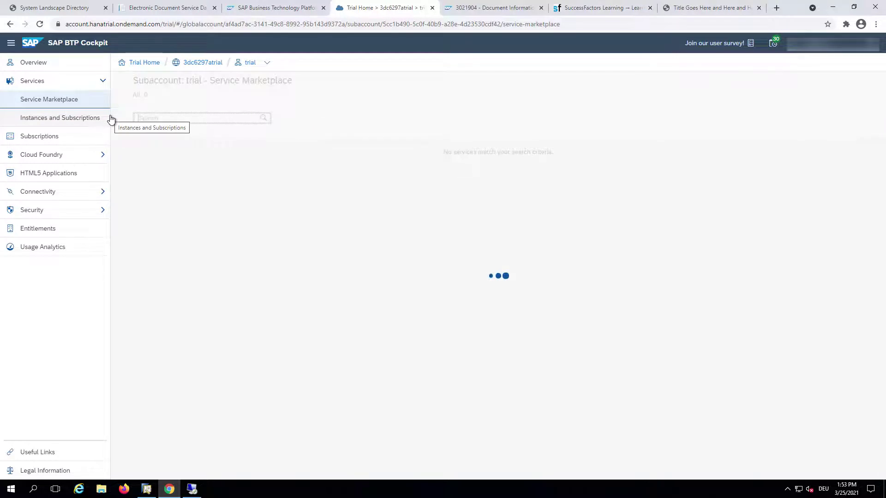
{"action": "left_click", "coordinate": [143, 119]}
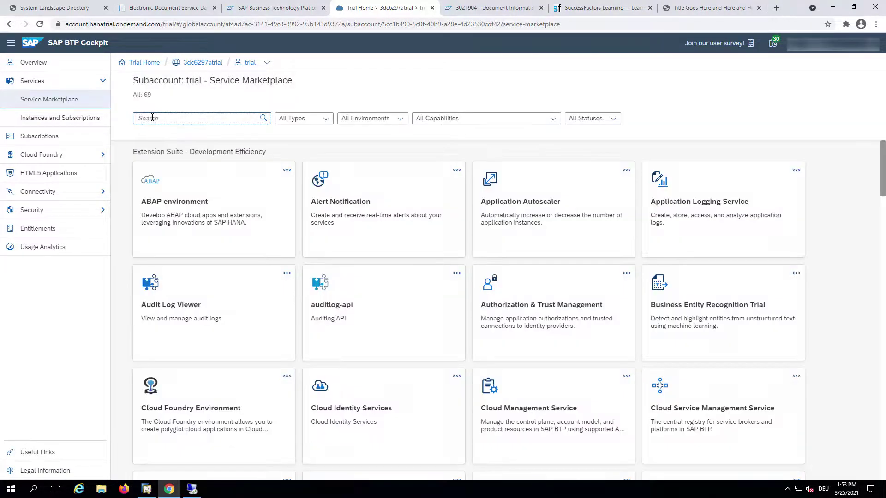
{"action": "type", "text": "document"}
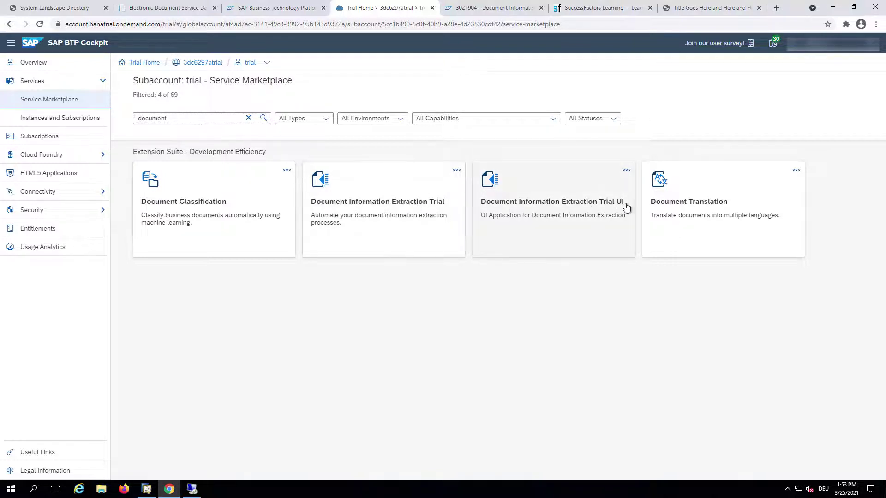
Step: Start a new Document Information Extraction Trial instance on the default plan
{"action": "left_click", "coordinate": [372, 199]}
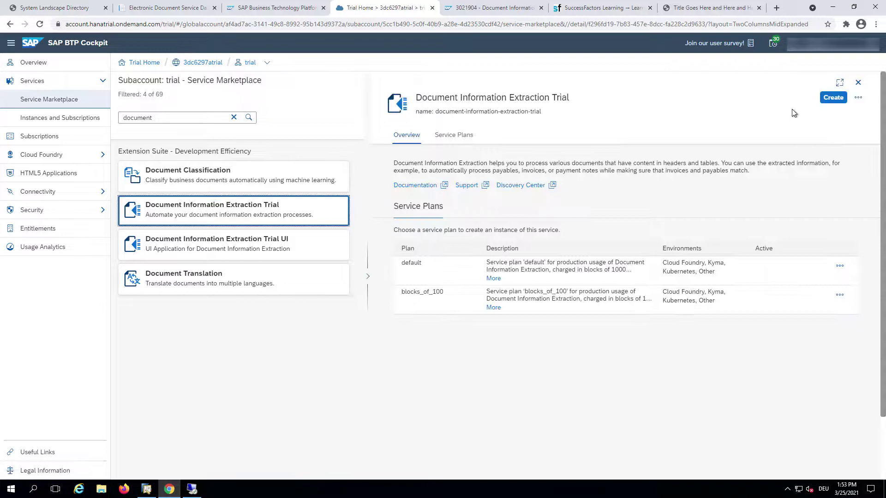
{"action": "left_click", "coordinate": [832, 98]}
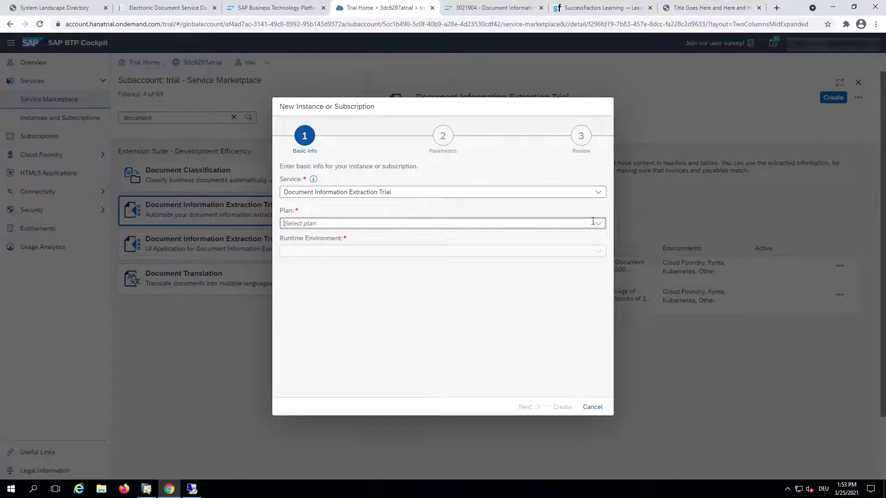
{"action": "left_click", "coordinate": [598, 224]}
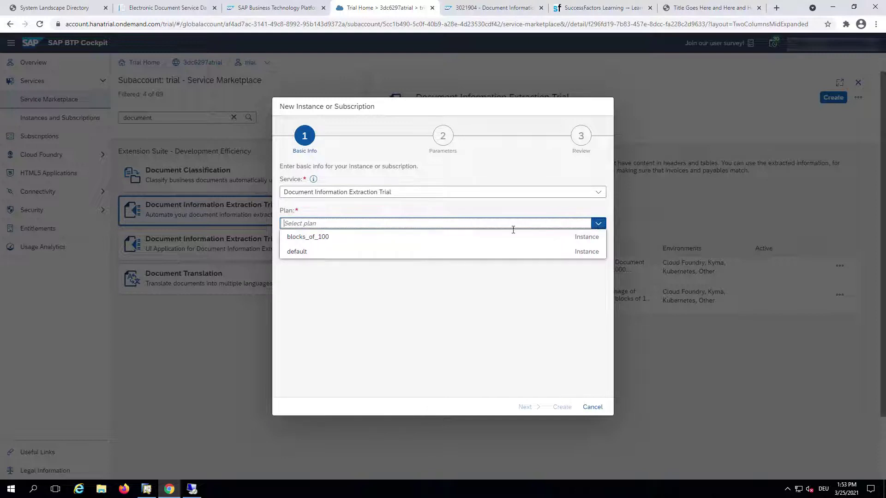
{"action": "left_click", "coordinate": [405, 253]}
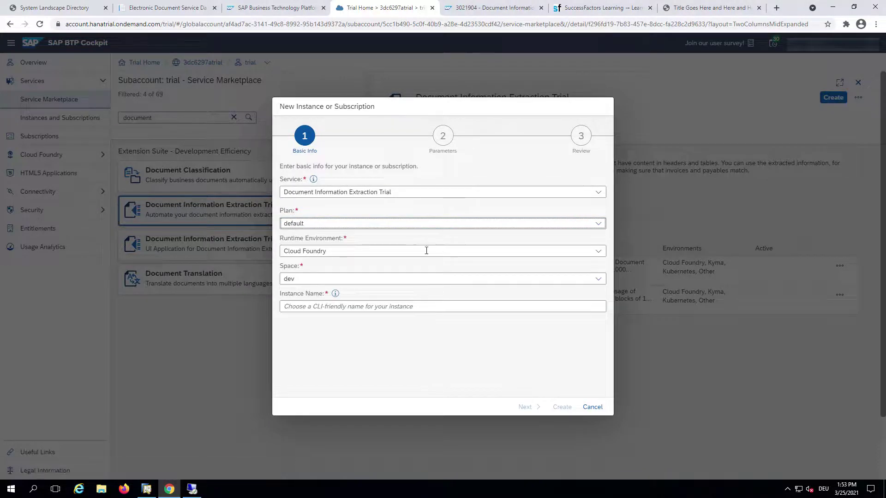
Step: Name the instance b1demo and create it from the review step
{"action": "left_click", "coordinate": [421, 307]}
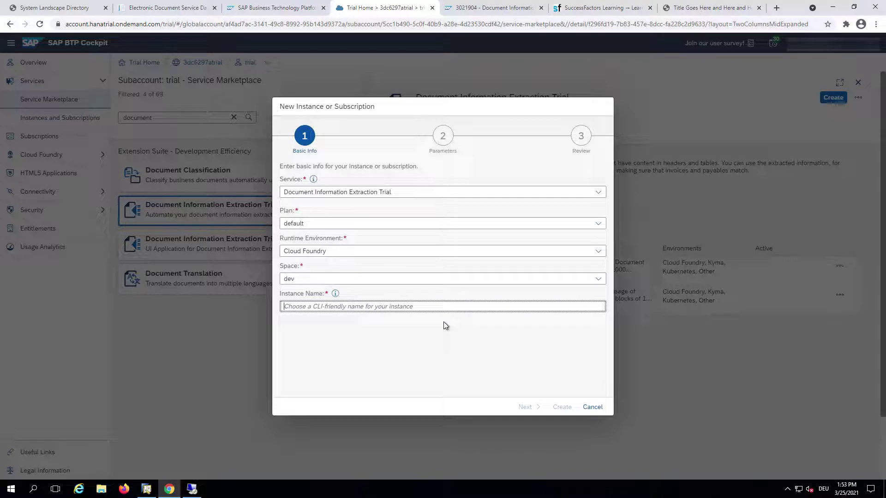
{"action": "type", "text": "b1demo"}
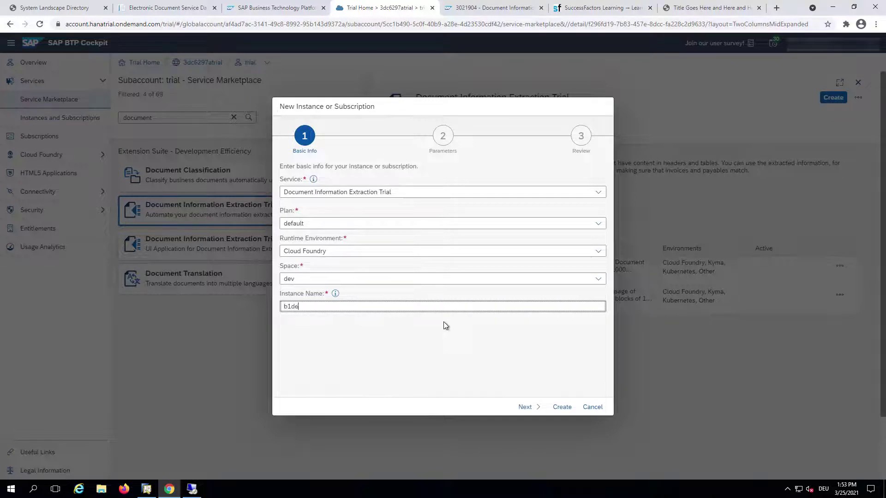
{"action": "left_click", "coordinate": [525, 408]}
{"action": "left_click", "coordinate": [560, 408]}
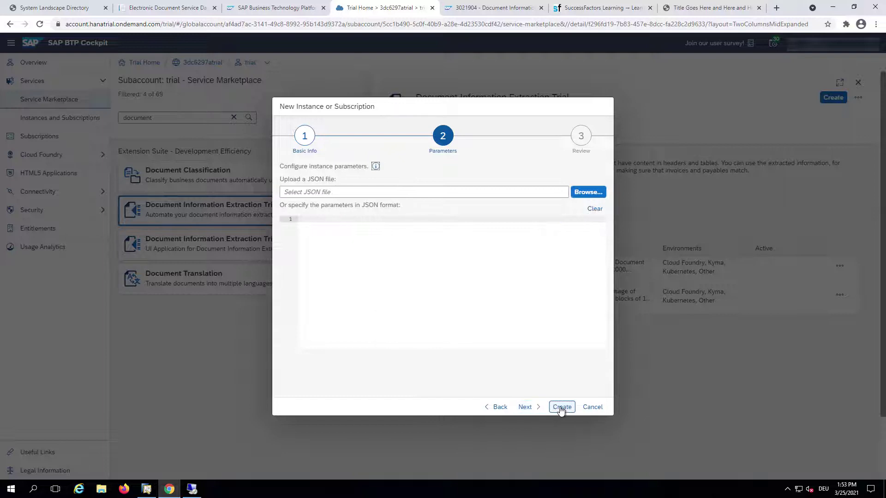
{"action": "left_click", "coordinate": [535, 409]}
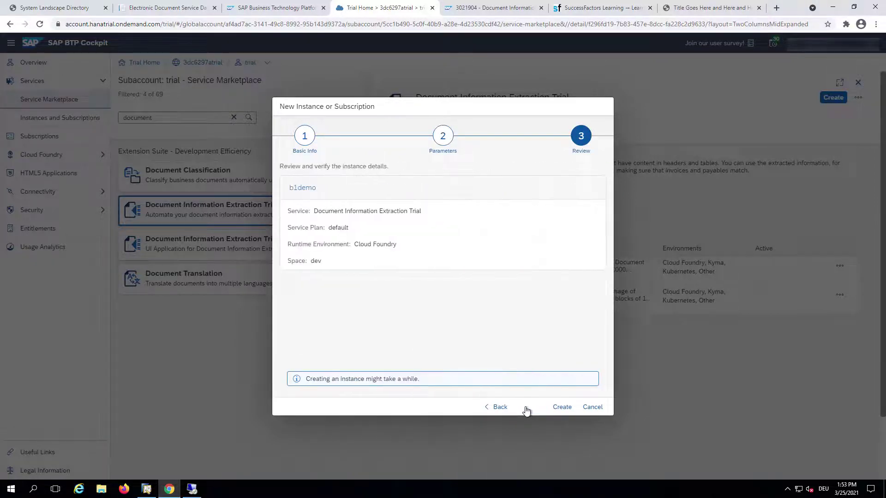
{"action": "left_click", "coordinate": [562, 408]}
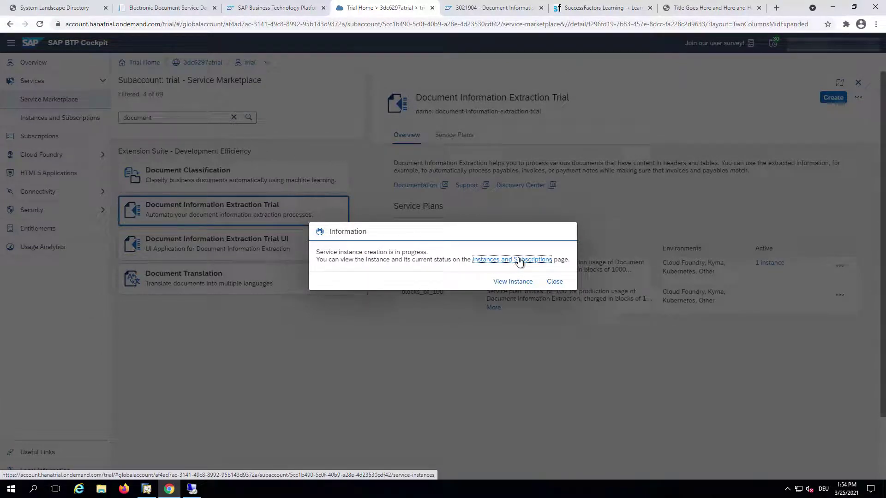
Step: Open the b1demo instance and create a service key named demokey
{"action": "left_click", "coordinate": [514, 282]}
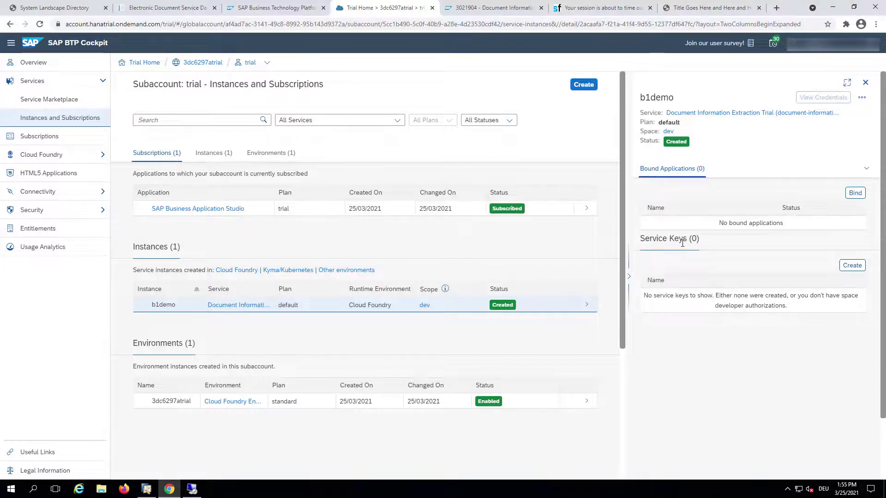
{"action": "left_click", "coordinate": [851, 266]}
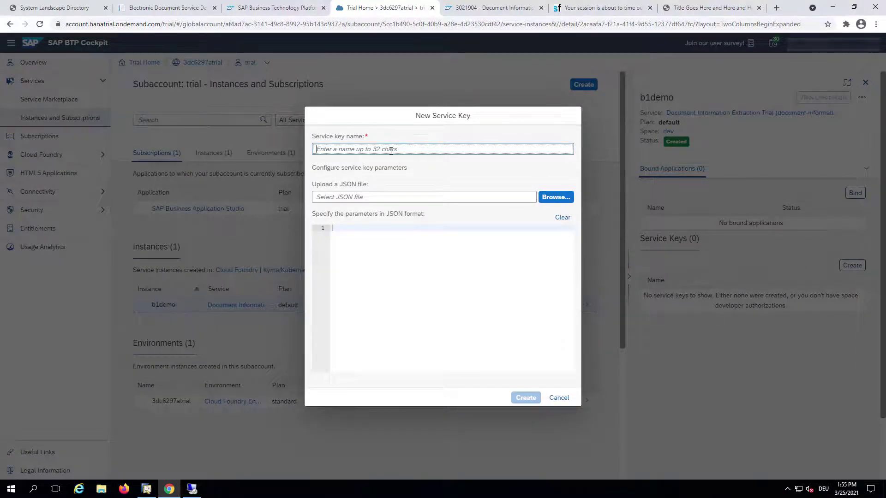
{"action": "type", "text": "demokey"}
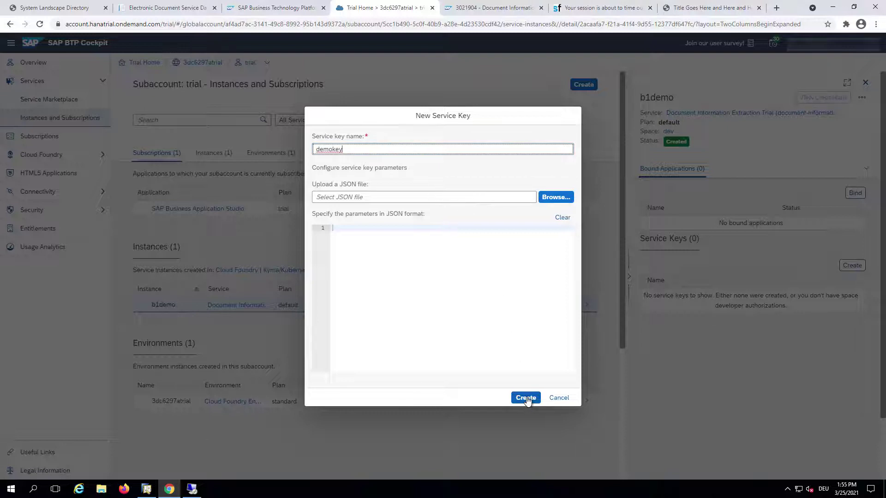
{"action": "left_click", "coordinate": [527, 399]}
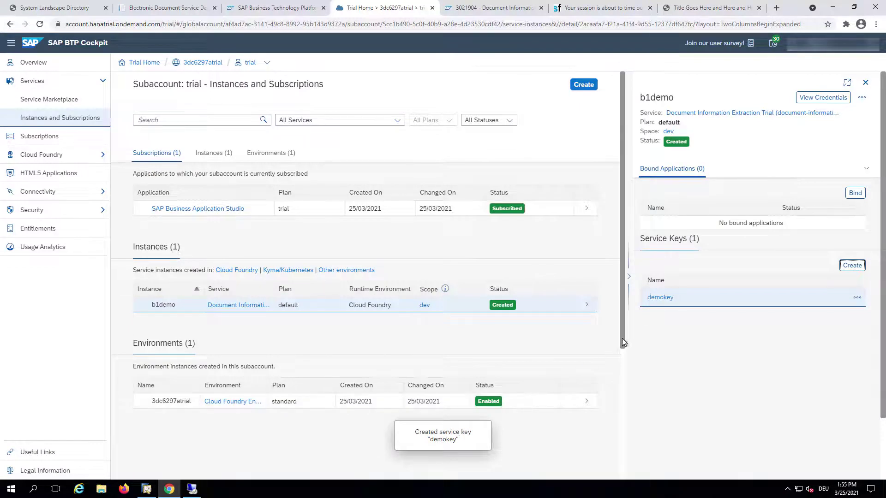
Step: View the demokey credentials, switching from form fields back to JSON
{"action": "left_click", "coordinate": [658, 299]}
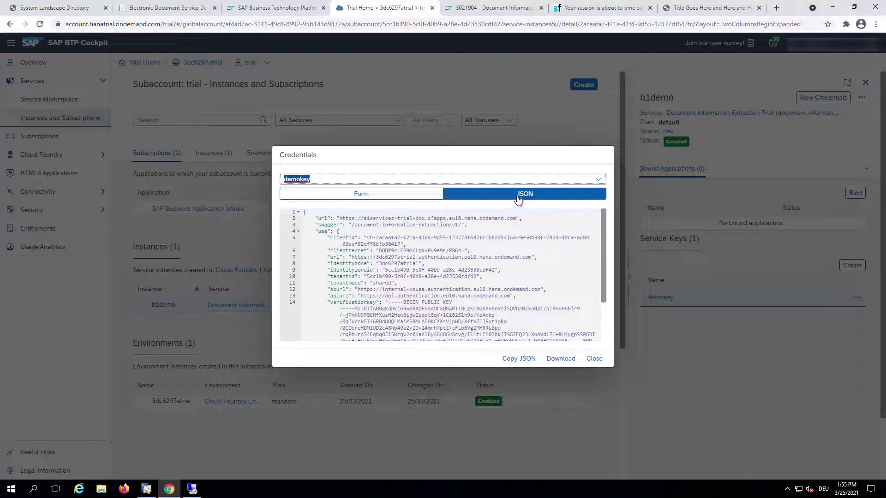
{"action": "left_click", "coordinate": [408, 197]}
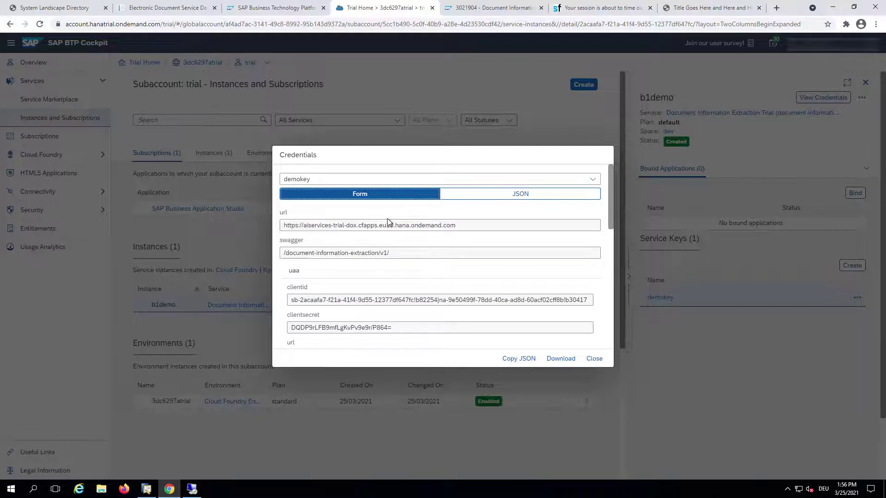
{"action": "left_click", "coordinate": [501, 199]}
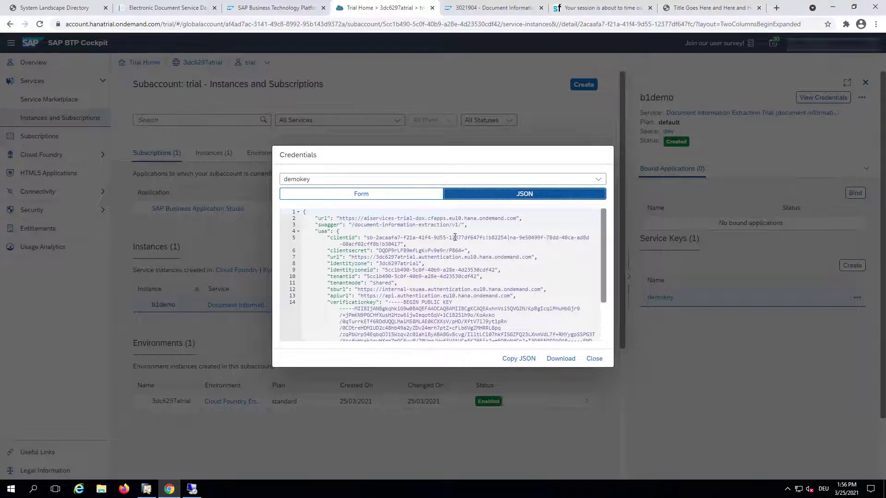
Step: In SAP Business One, open Administration > System Initialization > Document Settings, Doc. Information Extract. tab
{"action": "left_click", "coordinate": [147, 488]}
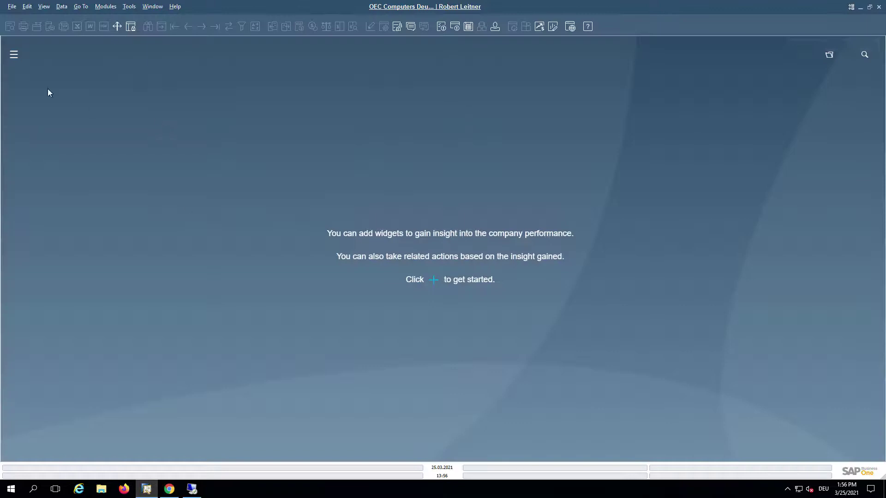
{"action": "left_click", "coordinate": [14, 55]}
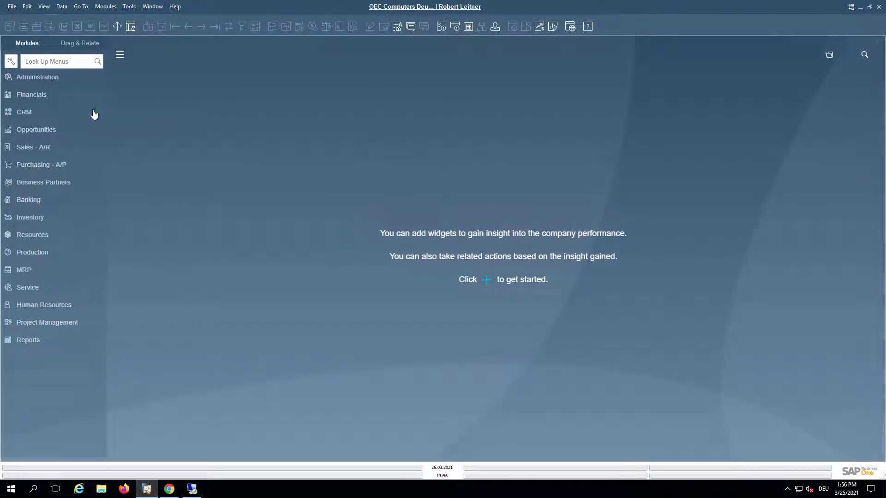
{"action": "left_click", "coordinate": [63, 78]}
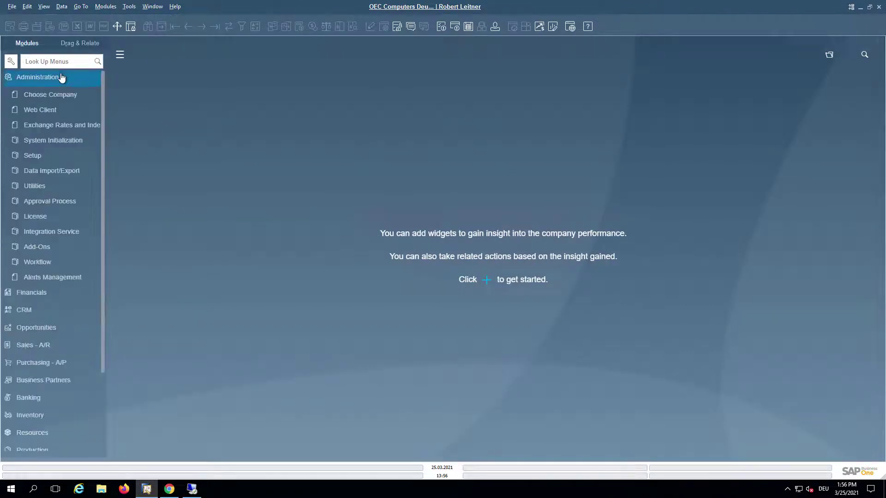
{"action": "left_click", "coordinate": [40, 142]}
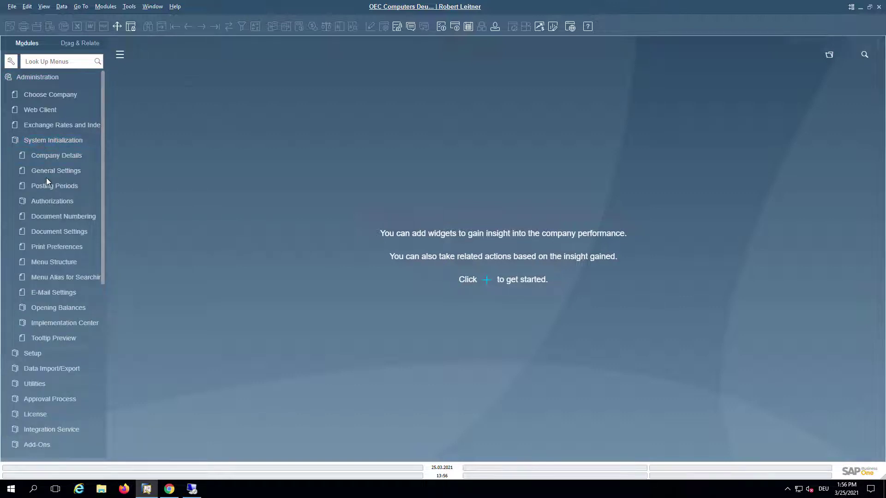
{"action": "left_click", "coordinate": [45, 232]}
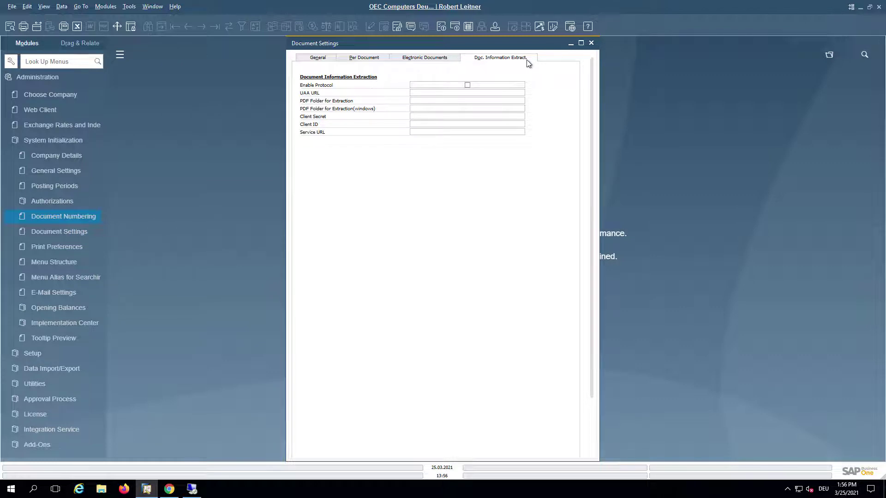
Step: Tick Enable Protocol for Document Information Extraction and return to the browser credentials
{"action": "left_click", "coordinate": [468, 85]}
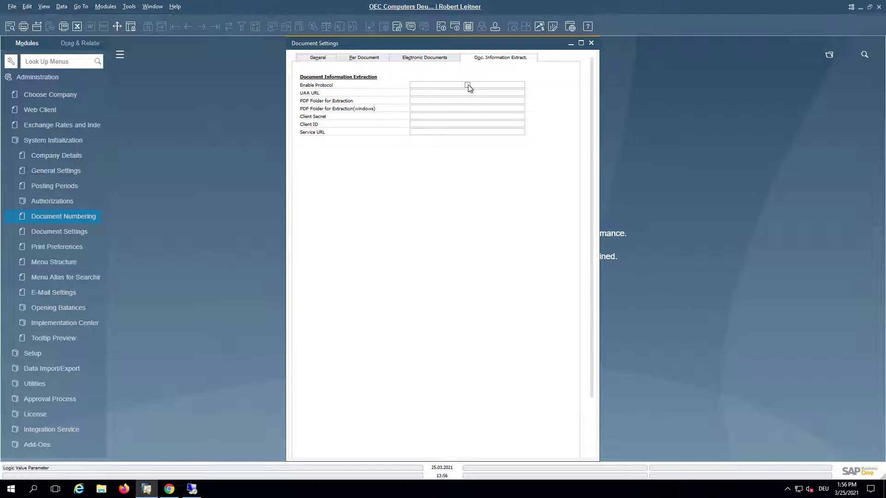
{"action": "left_click", "coordinate": [446, 93]}
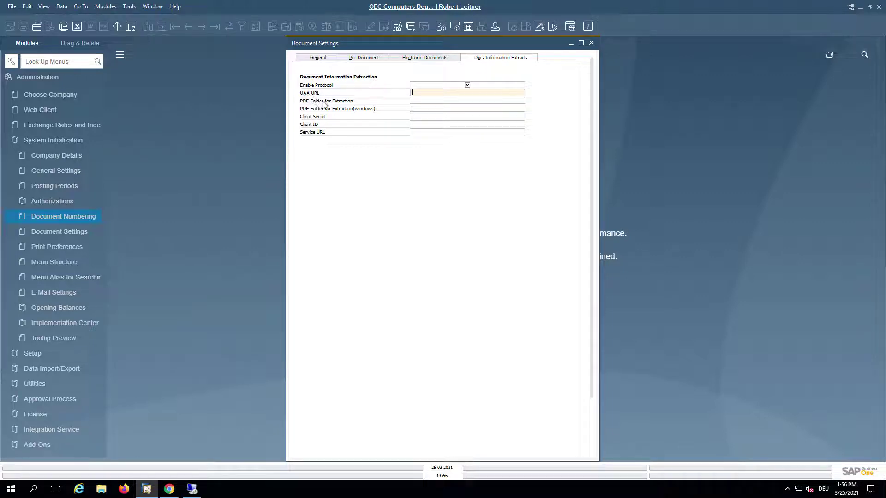
{"action": "left_click", "coordinate": [164, 492]}
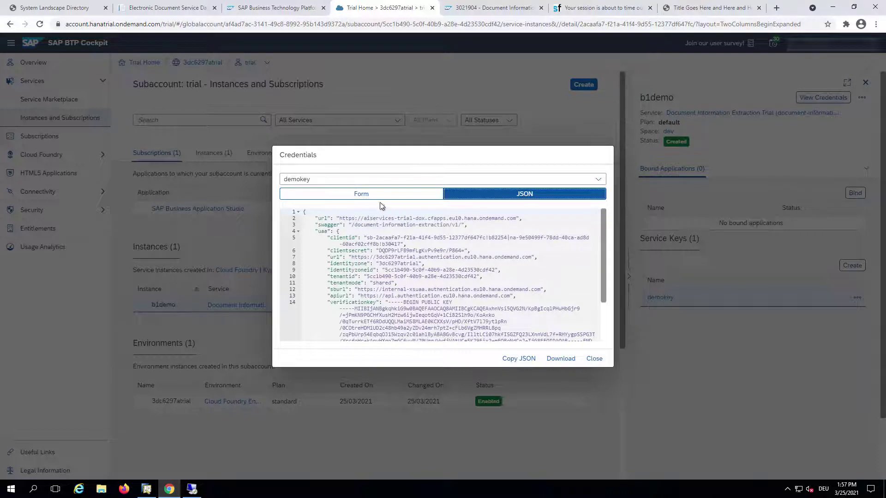
Step: Move SAP note 3021904 into a right-snapped window, snap SAP Business One left, then minimize it
{"action": "left_click", "coordinate": [475, 10]}
{"action": "left_click_drag", "start_coordinate": [476, 10], "coordinate": [885, 14]}
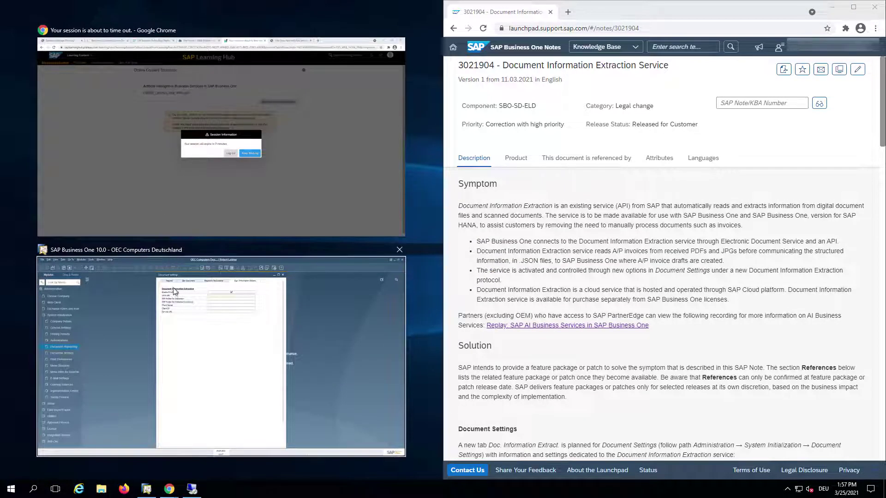
{"action": "left_click", "coordinate": [176, 314]}
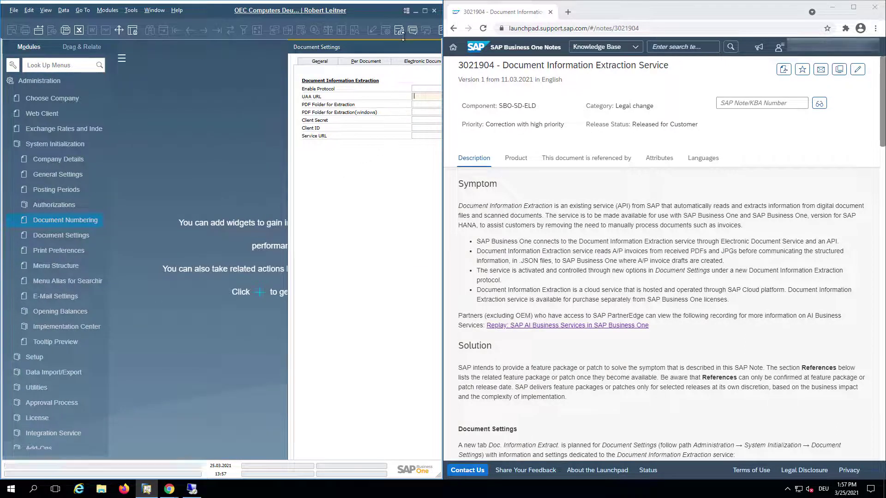
{"action": "left_click", "coordinate": [416, 10]}
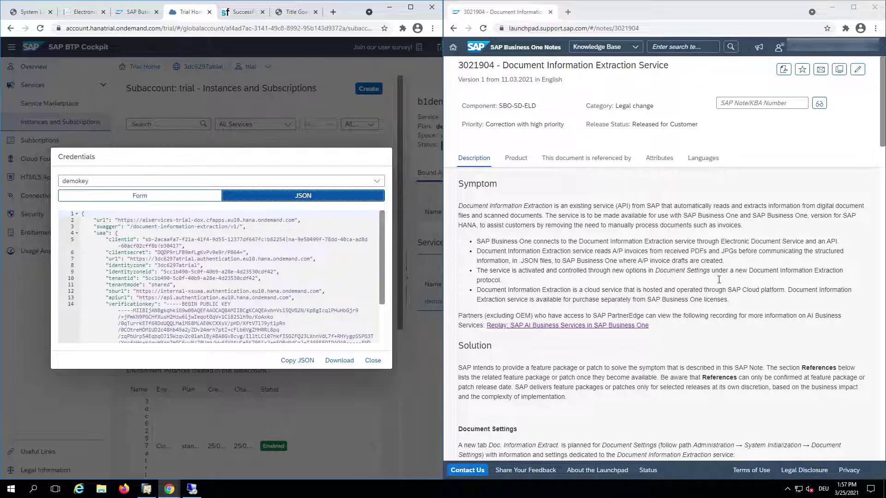
Step: Copy the uaa url from the demokey credentials into SAP Business One's UAA URL field
{"action": "scroll", "coordinate": [688, 277], "scroll_direction": "down", "scroll_amount": 15}
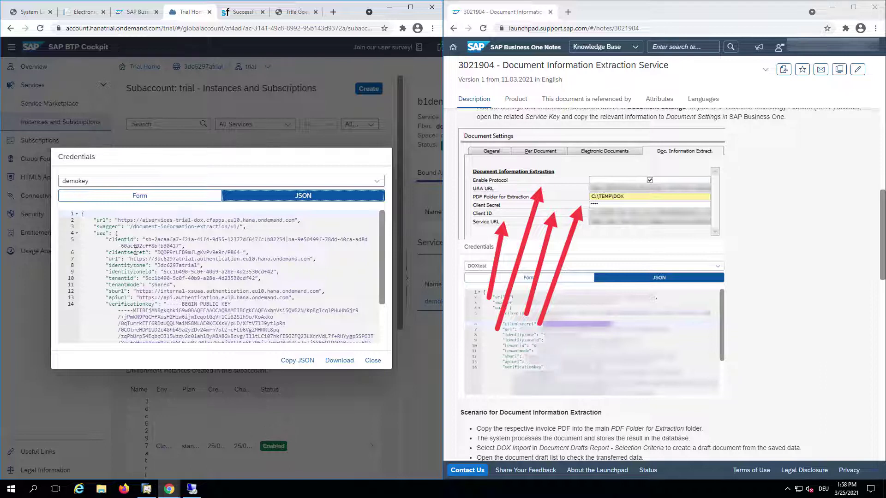
{"action": "left_click_drag", "start_coordinate": [130, 259], "coordinate": [310, 259]}
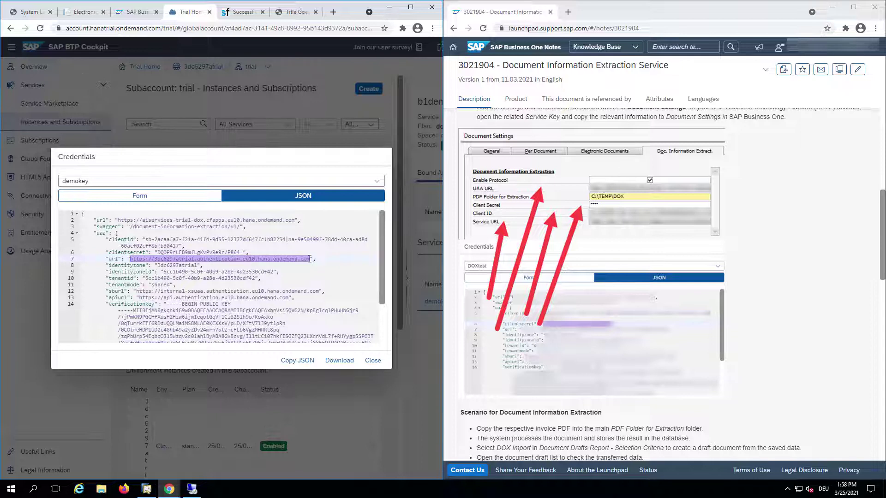
{"action": "right_click", "coordinate": [305, 256]}
{"action": "left_click", "coordinate": [317, 267]}
{"action": "mouse_move", "coordinate": [147, 488]}
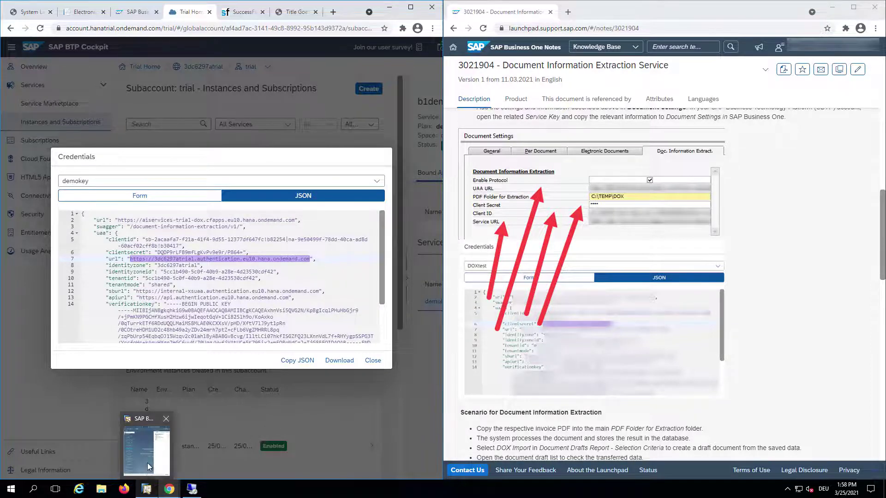
{"action": "left_click", "coordinate": [148, 467]}
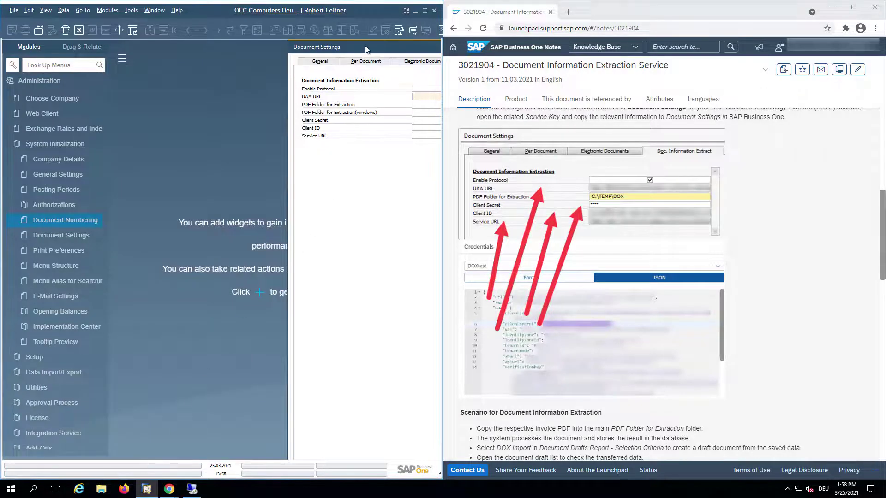
{"action": "left_click_drag", "start_coordinate": [366, 50], "coordinate": [168, 49]}
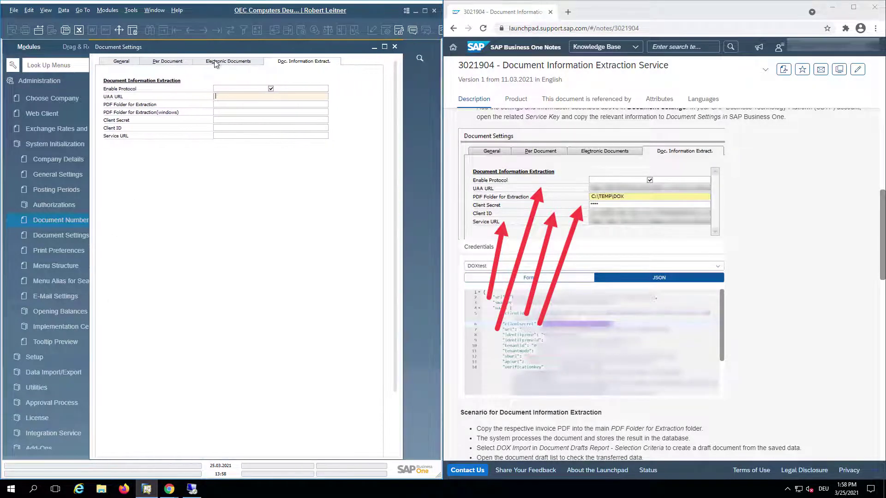
{"action": "right_click", "coordinate": [233, 96]}
{"action": "left_click", "coordinate": [245, 116]}
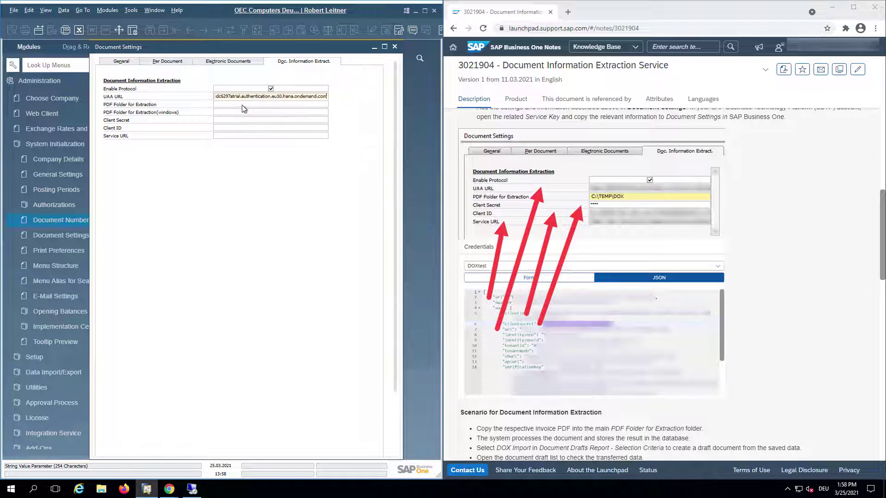
{"action": "left_click", "coordinate": [242, 105]}
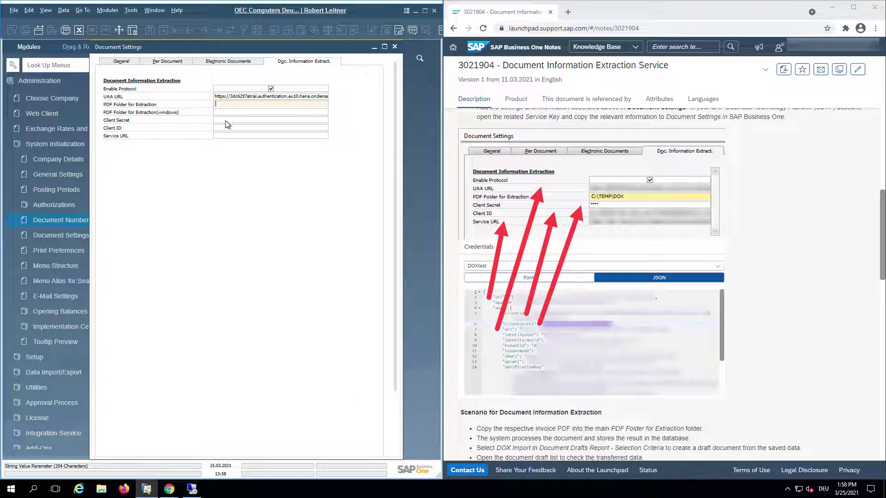
{"action": "left_click", "coordinate": [226, 120]}
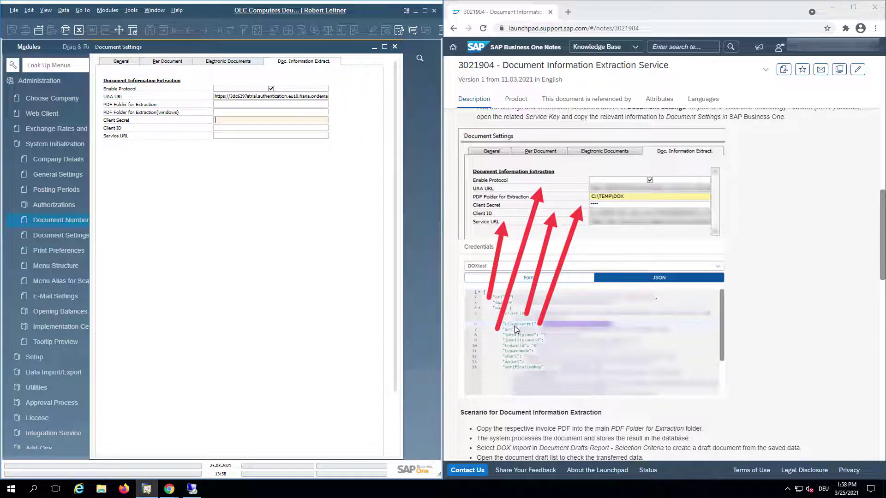
Step: Copy the clientsecret value from the demokey credentials JSON
{"action": "key", "text": "alt+Tab"}
{"action": "left_click", "coordinate": [293, 175]}
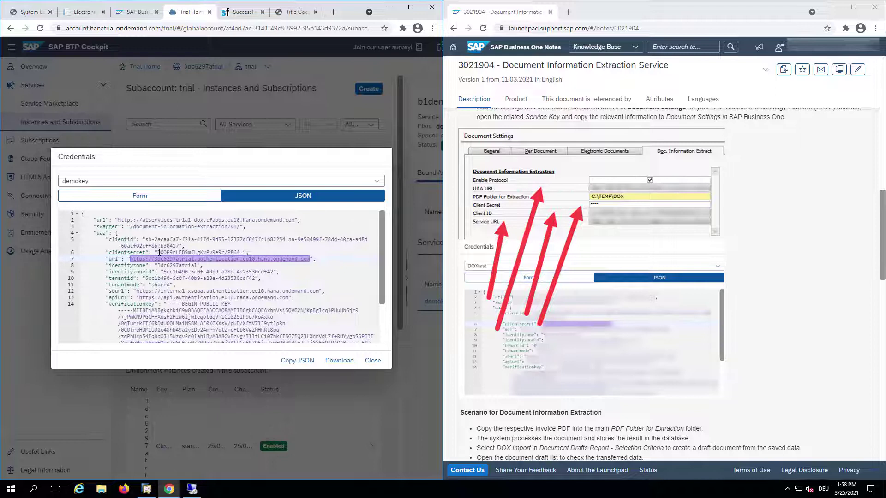
{"action": "left_click_drag", "start_coordinate": [158, 252], "coordinate": [242, 253]}
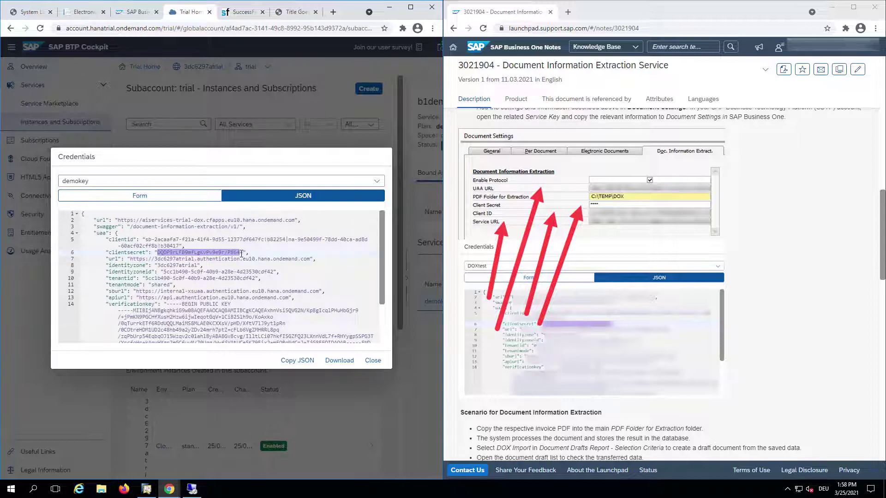
{"action": "right_click", "coordinate": [235, 254]}
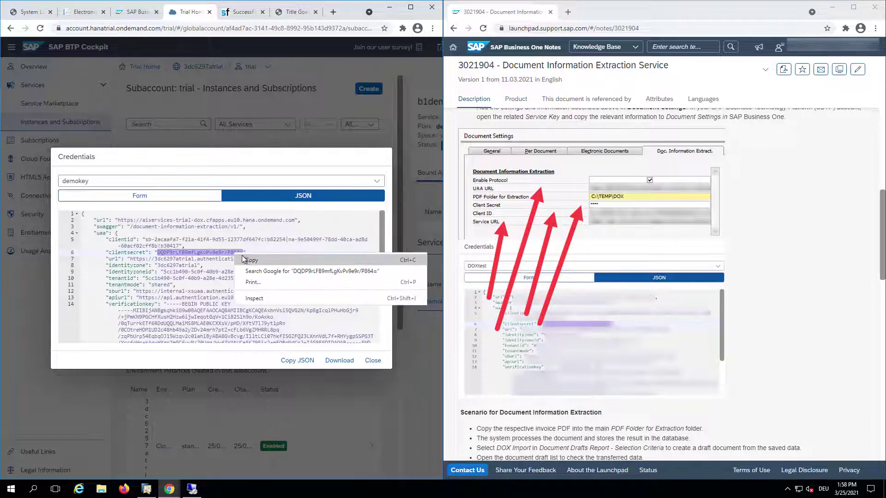
{"action": "left_click", "coordinate": [249, 260]}
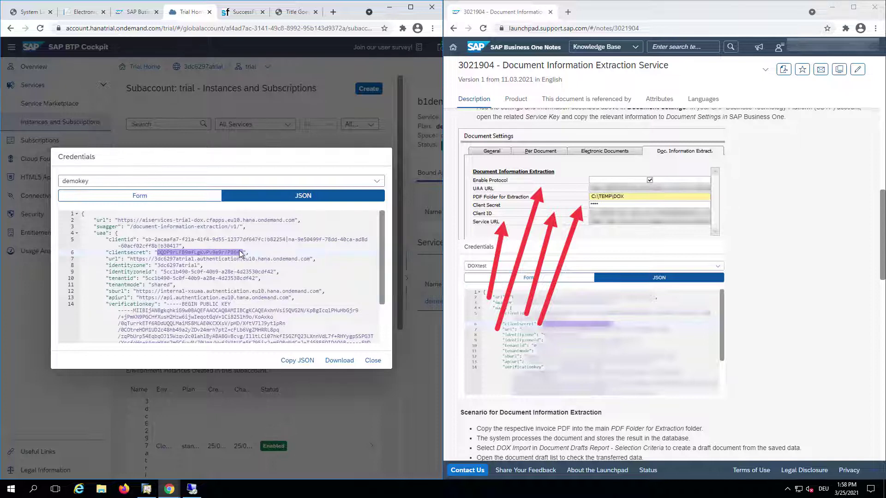
{"action": "key", "text": "alt+Tab"}
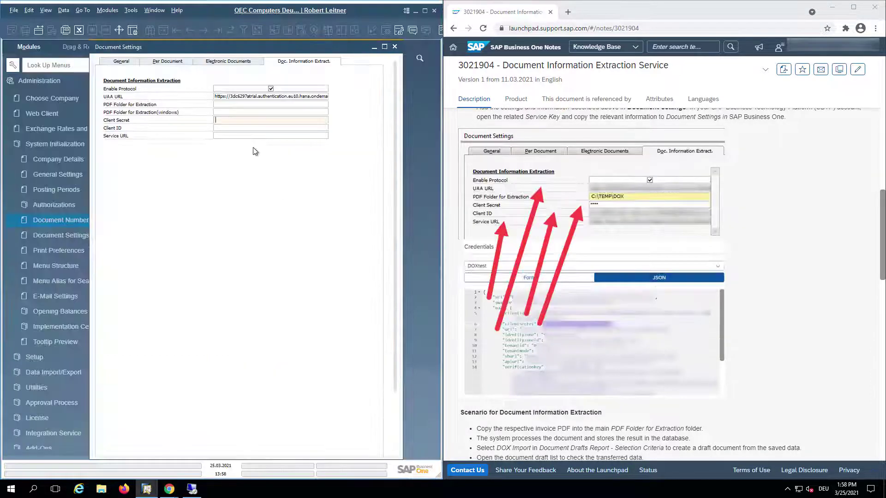
Step: Paste the client secret into Client Secret, then copy the clientid into Client ID
{"action": "left_click", "coordinate": [269, 120]}
{"action": "key", "text": "ctrl+v"}
{"action": "key", "text": "Tab"}
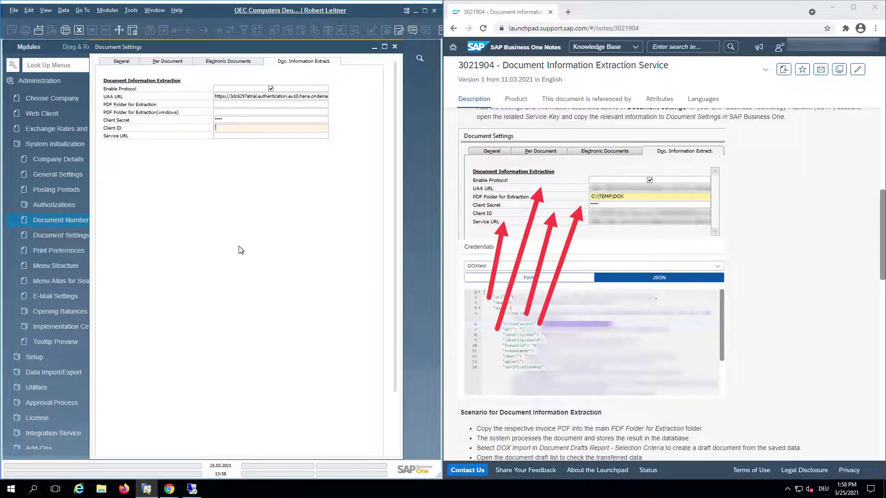
{"action": "key", "text": "alt+Tab"}
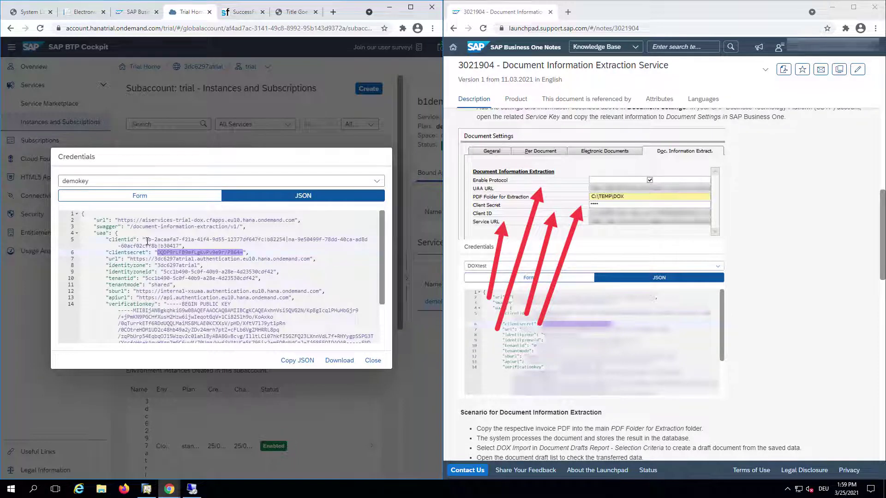
{"action": "left_click_drag", "start_coordinate": [147, 242], "coordinate": [179, 247]}
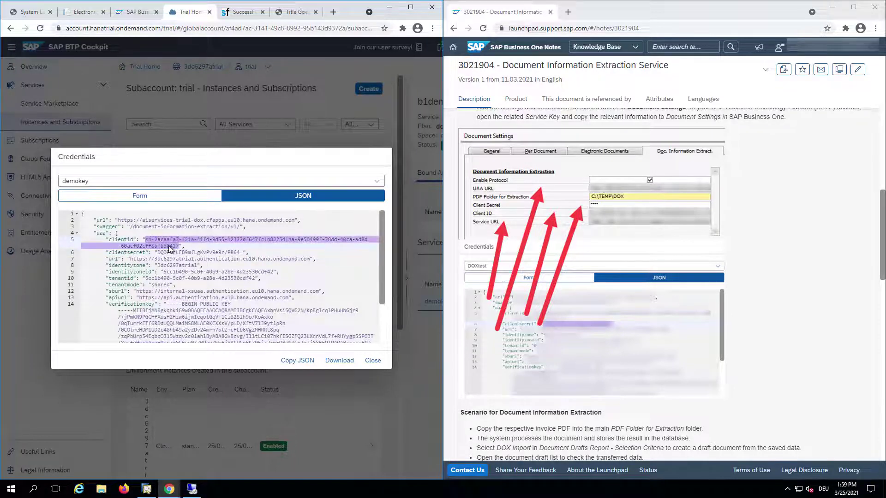
{"action": "right_click", "coordinate": [171, 246]}
{"action": "left_click", "coordinate": [178, 254]}
{"action": "key", "text": "alt+Tab"}
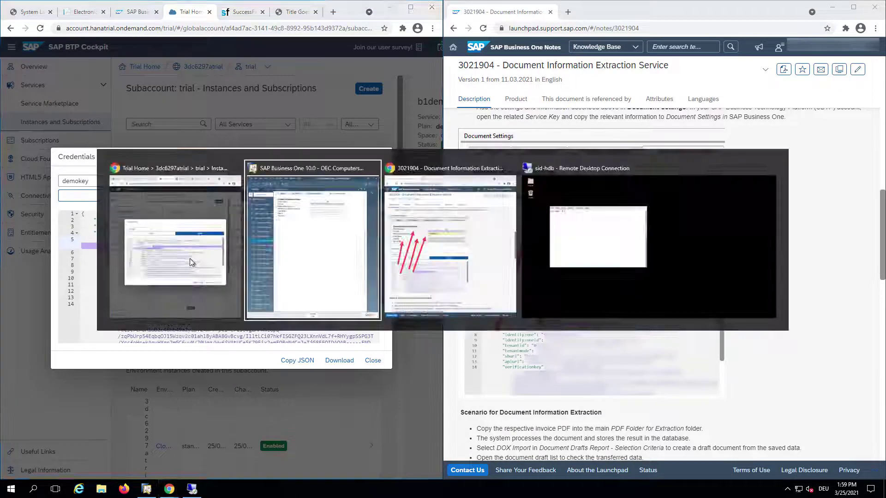
{"action": "key", "text": "ctrl+v"}
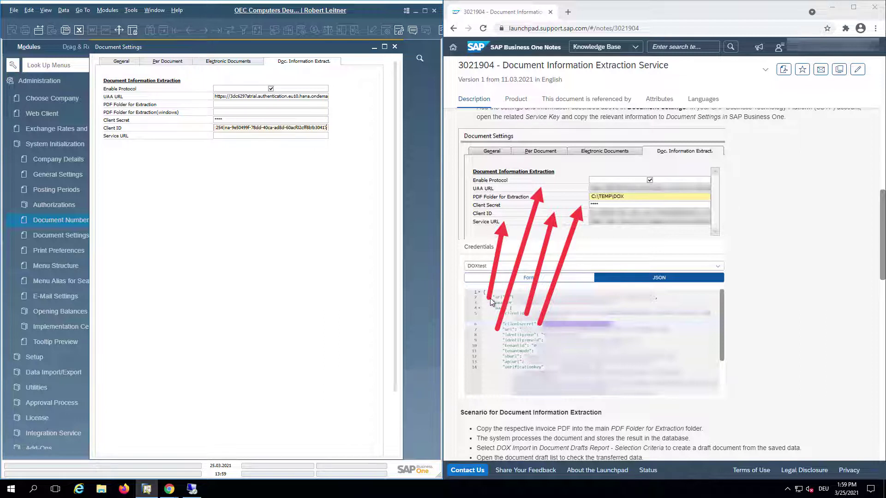
Step: Copy the service url from the credentials into the Service URL field
{"action": "key", "text": "alt+Tab"}
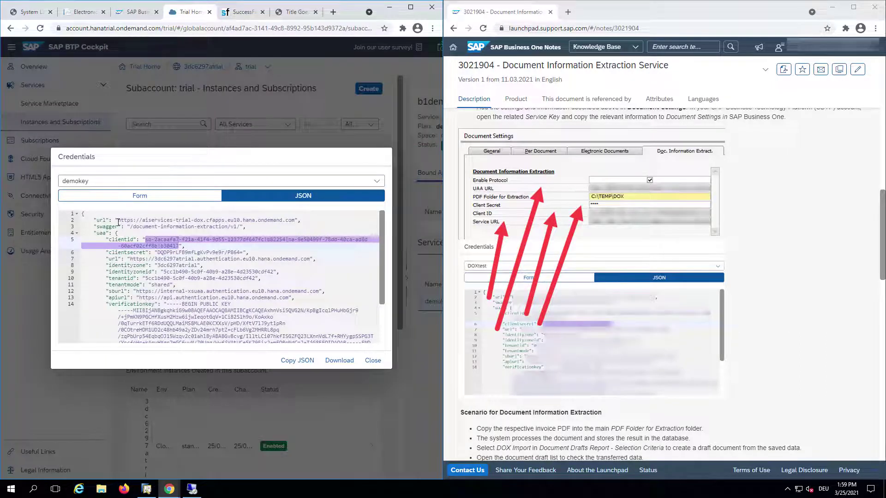
{"action": "left_click_drag", "start_coordinate": [119, 222], "coordinate": [294, 223]}
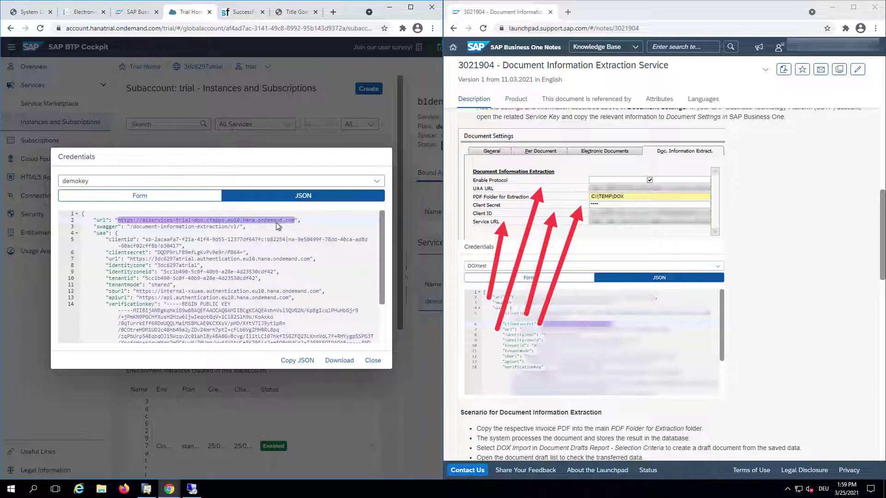
{"action": "right_click", "coordinate": [276, 222]}
{"action": "left_click", "coordinate": [288, 228]}
{"action": "key", "text": "alt+Tab"}
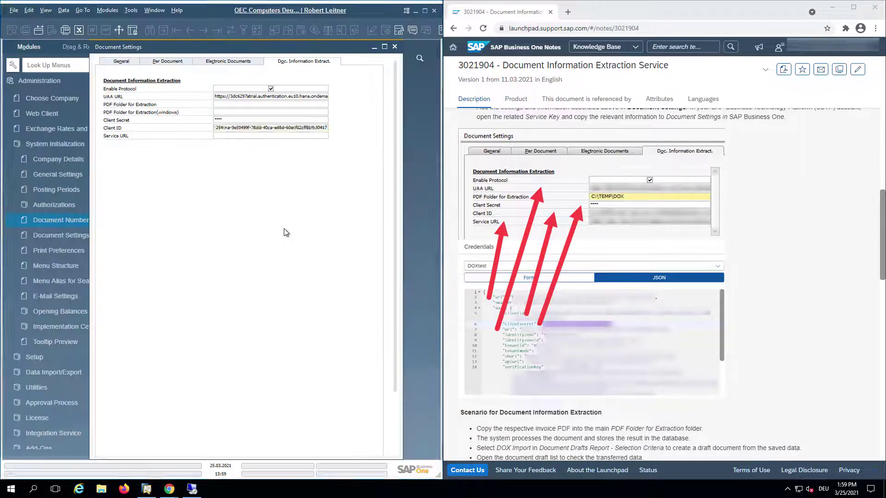
{"action": "left_click", "coordinate": [232, 136]}
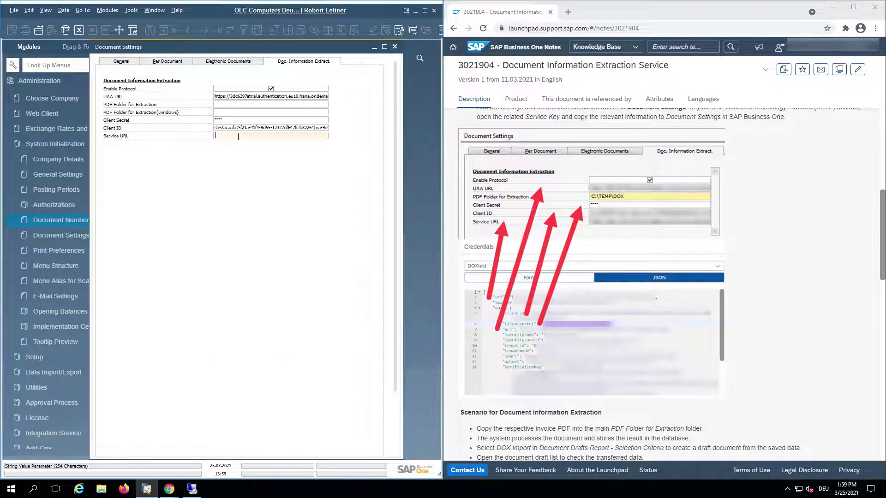
{"action": "key", "text": "ctrl+v"}
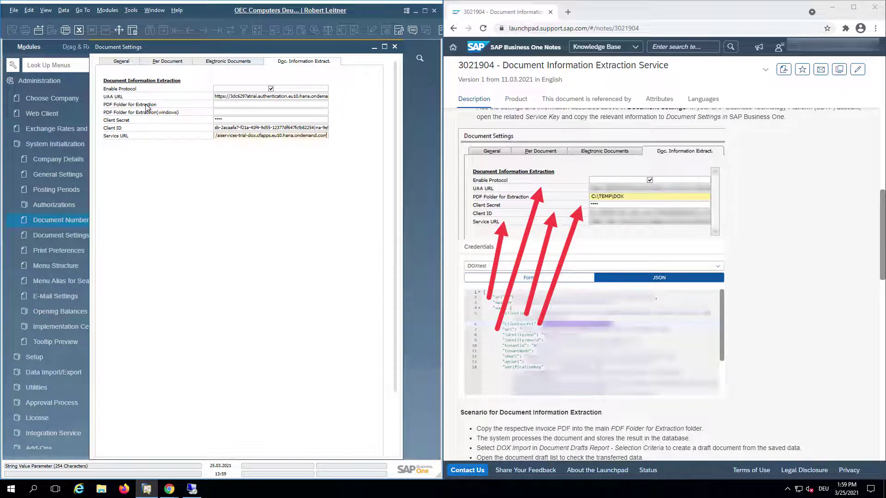
Step: Create a new folder named PDF in the \\sid-hdb\B1_SHF network share
{"action": "left_click", "coordinate": [235, 106]}
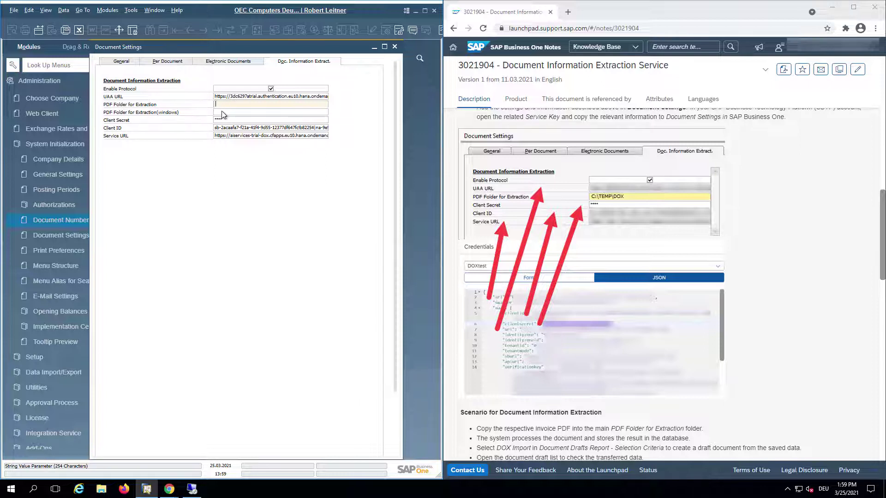
{"action": "left_click", "coordinate": [227, 111]}
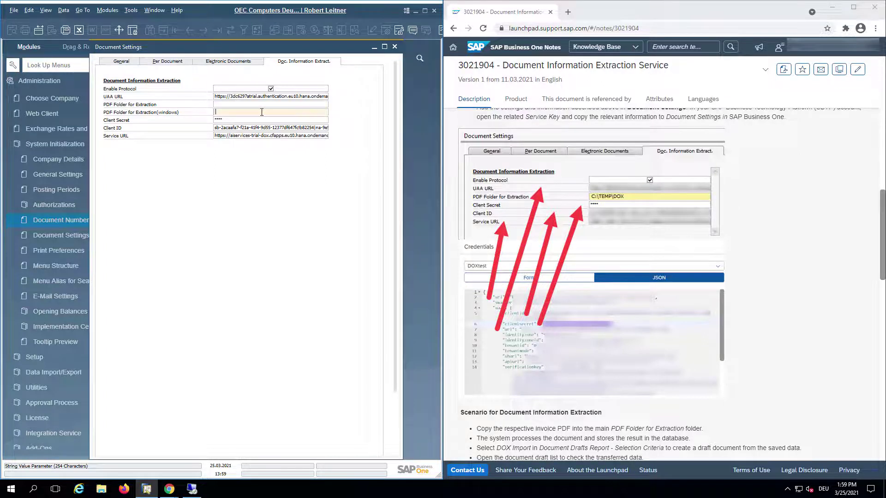
{"action": "key", "text": "super+r"}
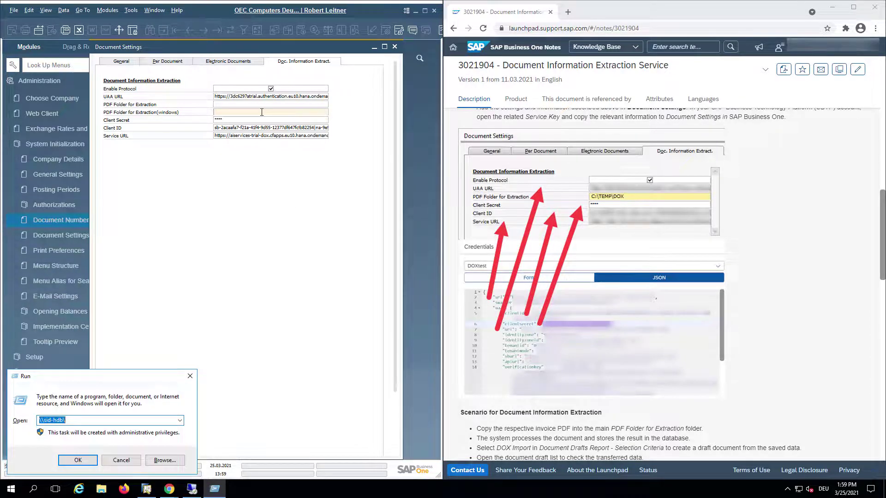
{"action": "key", "text": "Return"}
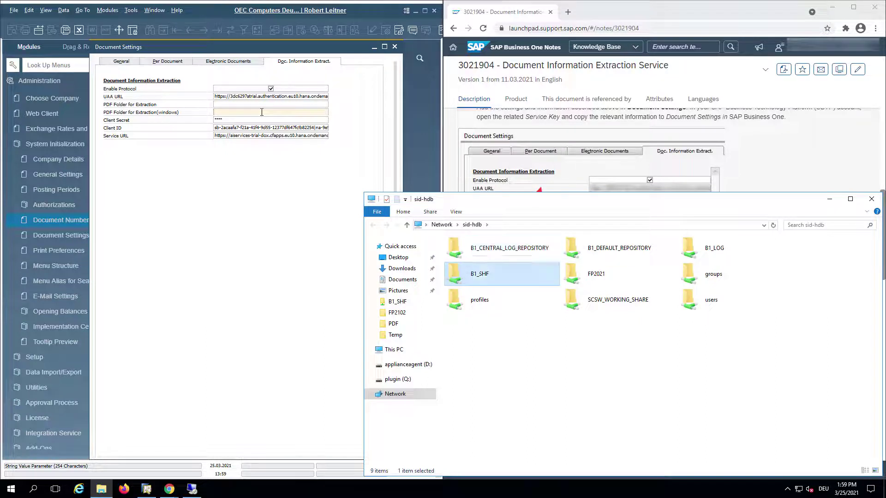
{"action": "double_click", "coordinate": [480, 274]}
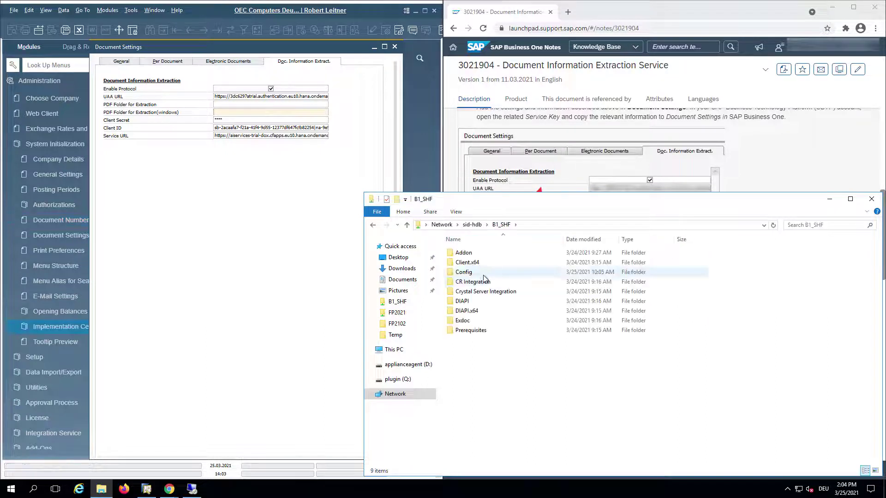
{"action": "right_click", "coordinate": [483, 378]}
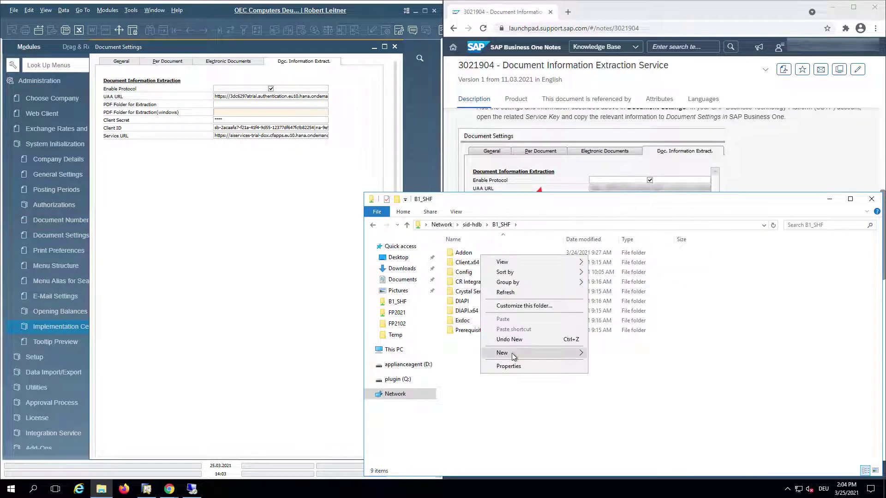
{"action": "mouse_move", "coordinate": [511, 353]}
{"action": "left_click", "coordinate": [610, 354]}
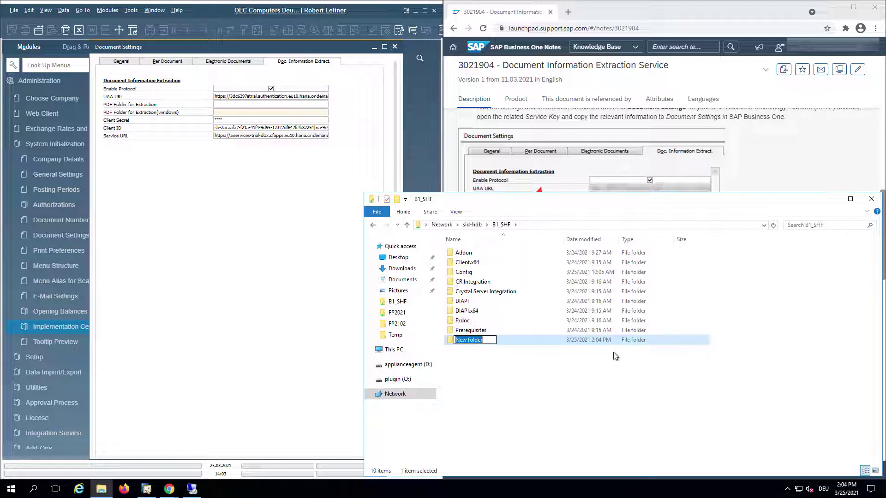
{"action": "type", "text": "PDF"}
{"action": "key", "text": "Return"}
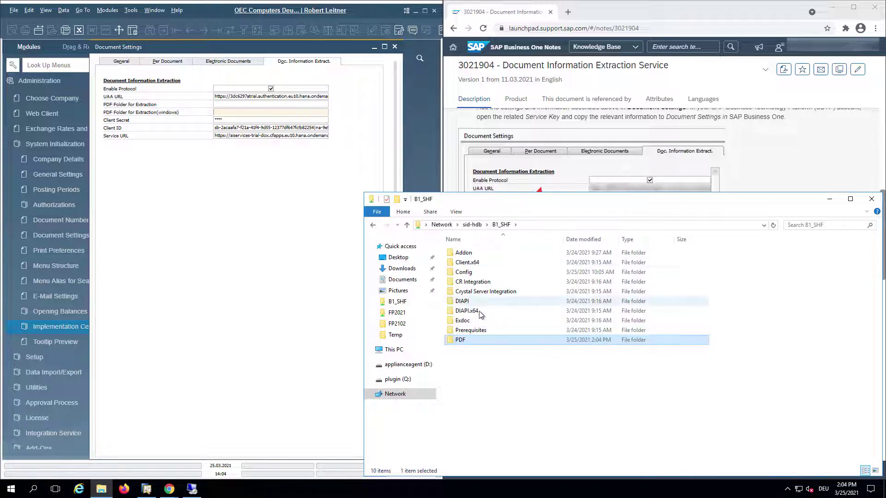
Step: Copy the PDF folder's path and paste \\sid-hdb\B1_SHF\PDF into the Windows extraction folder field
{"action": "double_click", "coordinate": [462, 340]}
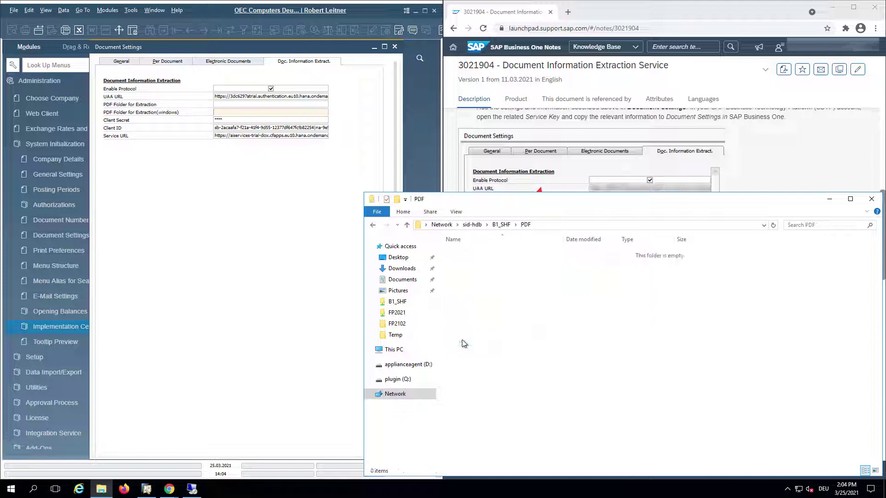
{"action": "left_click", "coordinate": [562, 225]}
{"action": "right_click", "coordinate": [465, 225]}
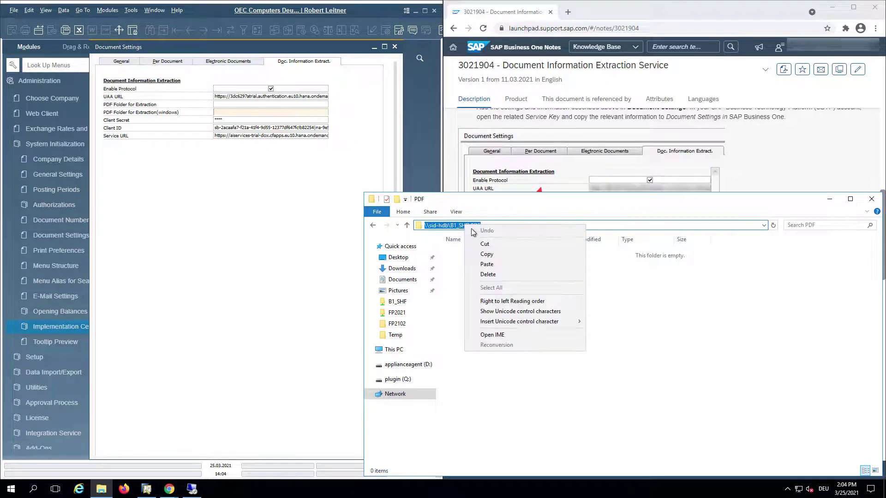
{"action": "left_click", "coordinate": [486, 254]}
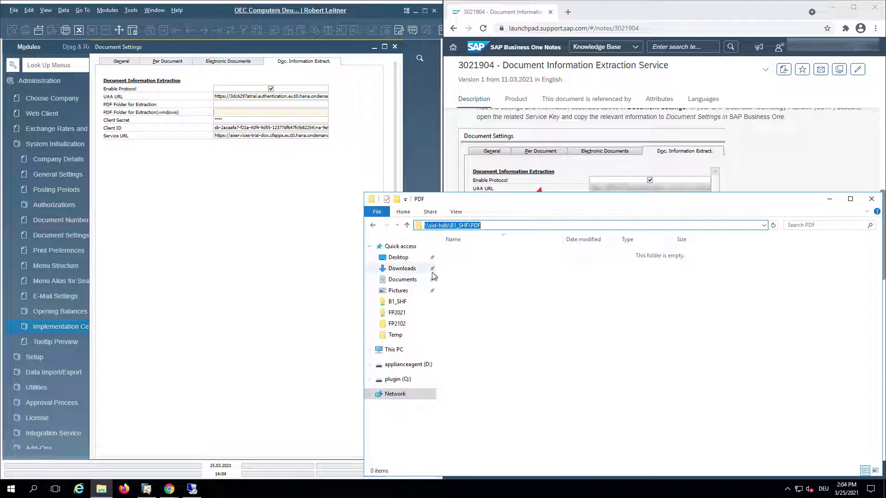
{"action": "left_click", "coordinate": [223, 112]}
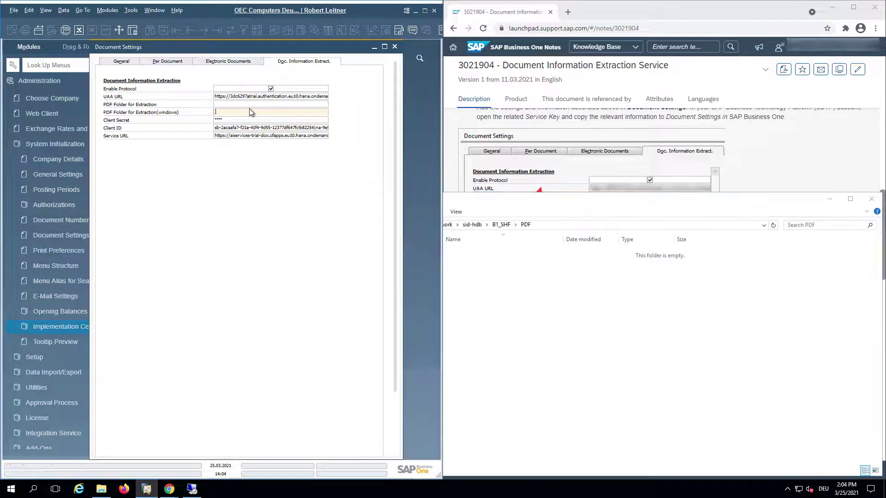
{"action": "key", "text": "ctrl+v"}
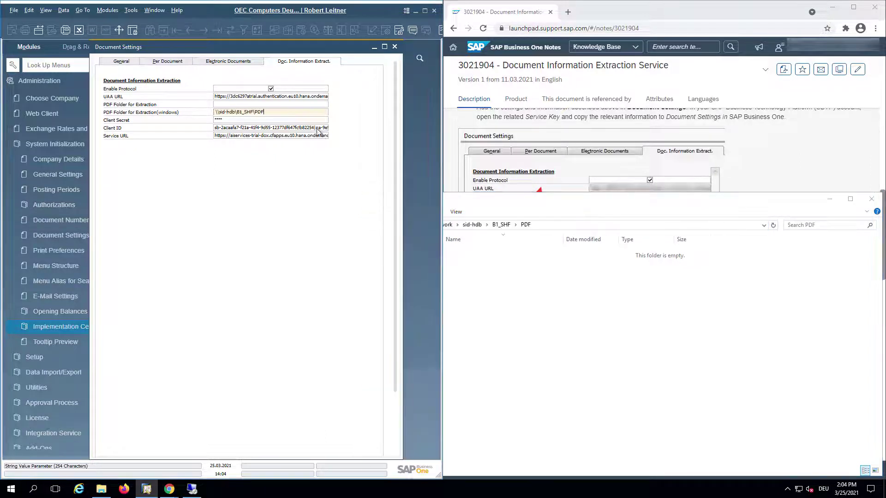
Step: In the sid-hdb terminal, cd to /usr/sap/SAPBusinessOne/B1_SHF/PDF and copy that path
{"action": "left_click", "coordinate": [230, 106]}
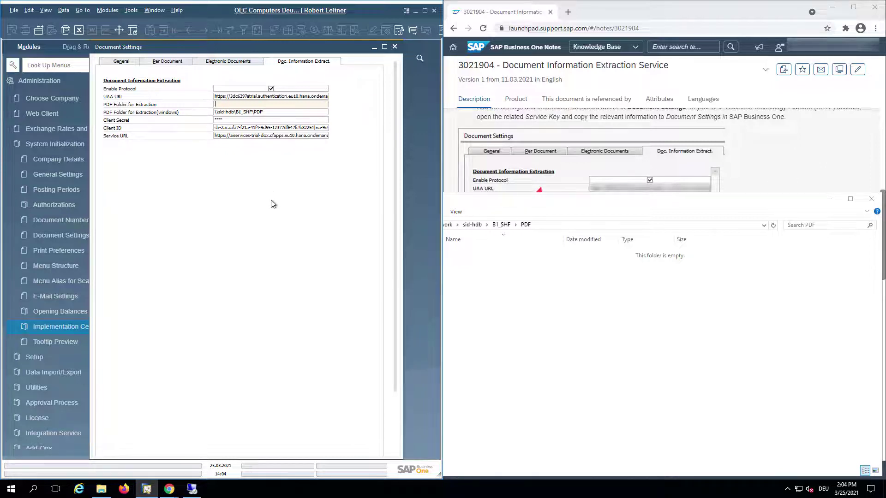
{"action": "left_click", "coordinate": [193, 492]}
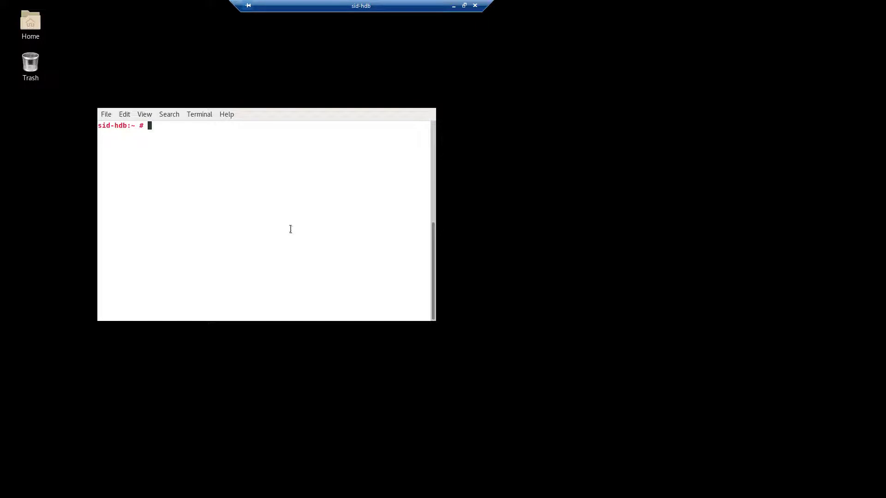
{"action": "type", "text": "cd /usr/sap/S"}
{"action": "key", "text": "Tab"}
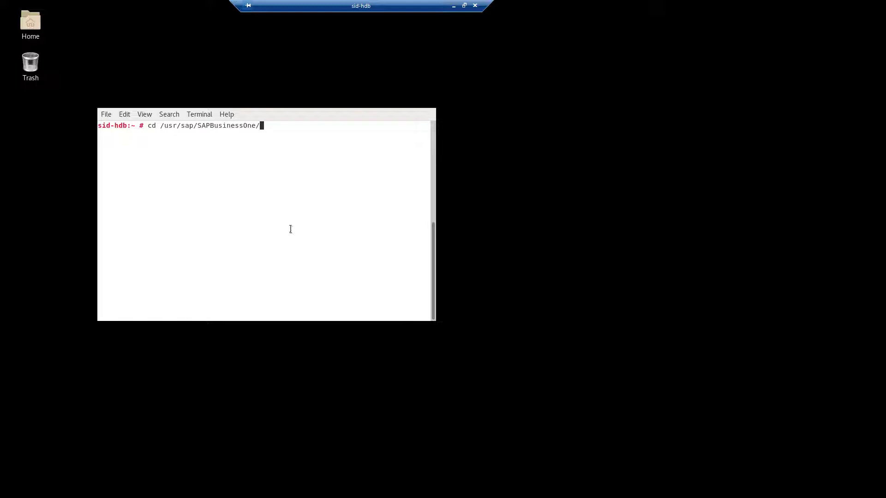
{"action": "type", "text": "B1_SHF/PDF"}
{"action": "key", "text": "Return"}
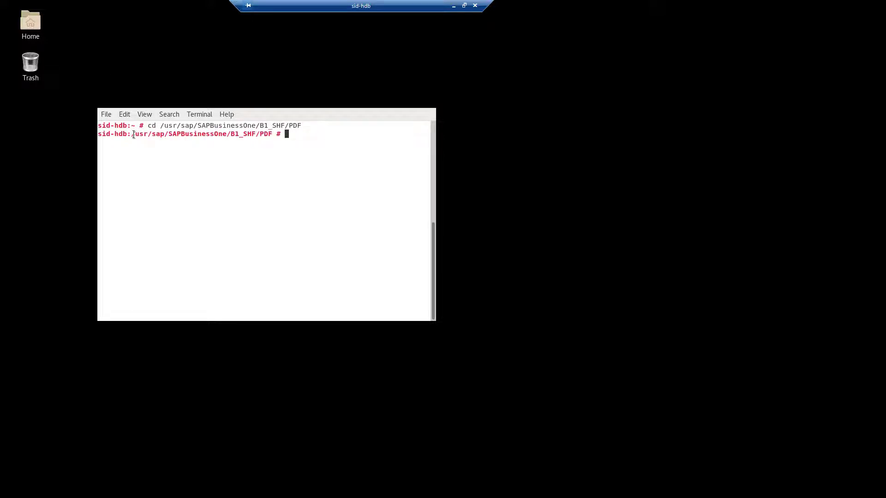
{"action": "left_click_drag", "start_coordinate": [132, 134], "coordinate": [272, 134]}
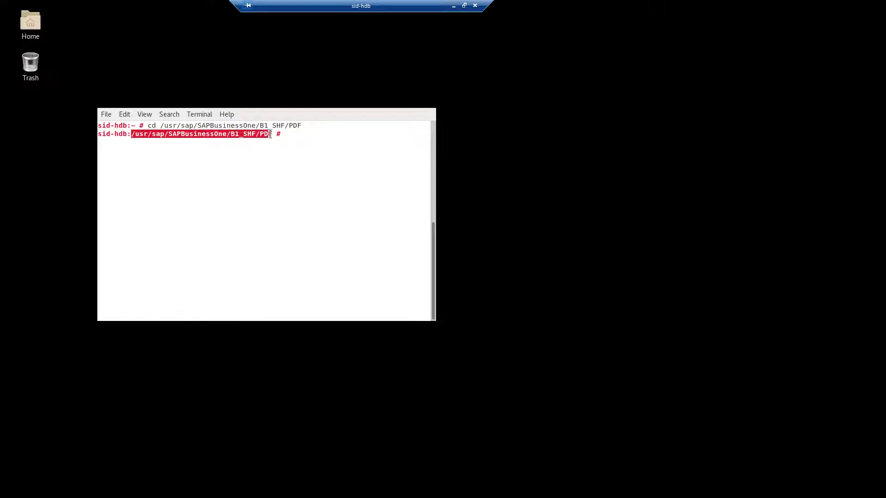
{"action": "right_click", "coordinate": [269, 135]}
{"action": "left_click", "coordinate": [281, 155]}
Step: Paste /usr/sap/SAPBusinessOne/B1_SHF/PDF as PDF Folder for Extraction, update, and close Document Settings
{"action": "left_click", "coordinate": [454, 6]}
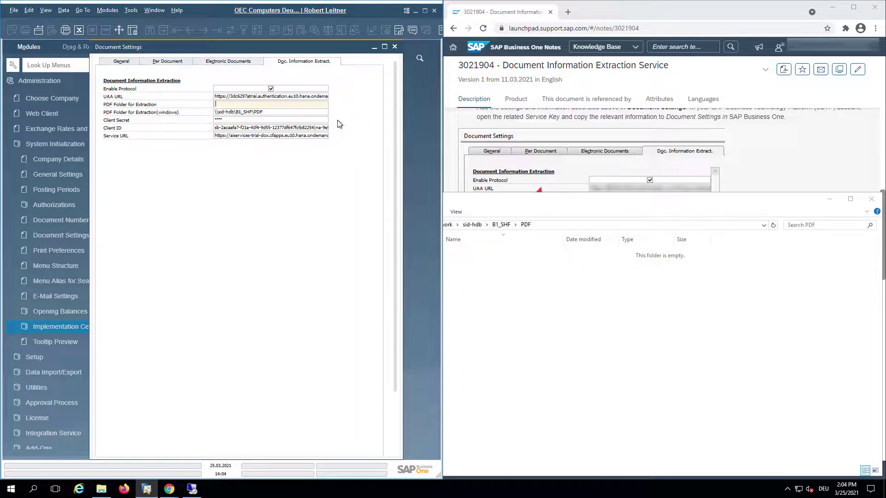
{"action": "right_click", "coordinate": [240, 107]}
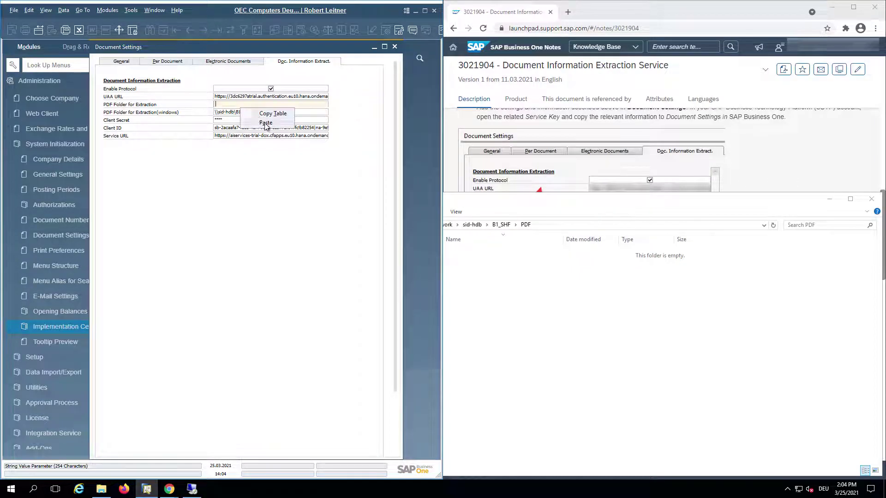
{"action": "left_click", "coordinate": [264, 123]}
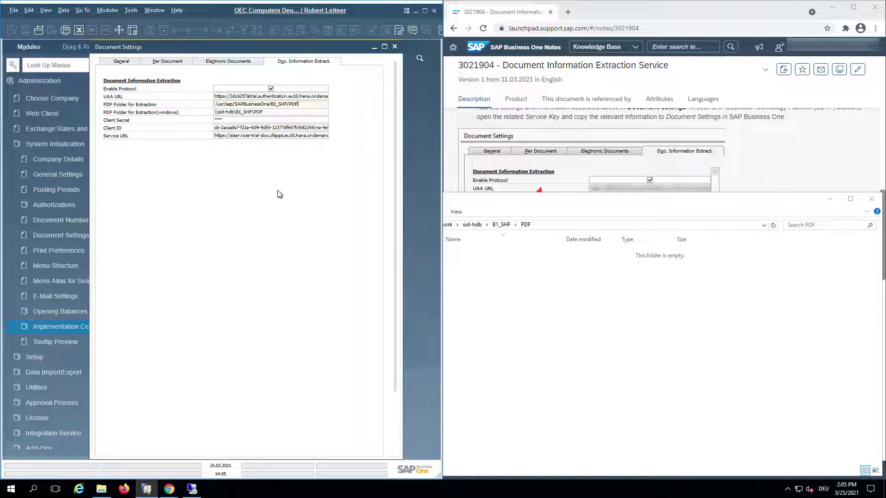
{"action": "scroll", "coordinate": [269, 171], "scroll_direction": "down", "scroll_amount": 5}
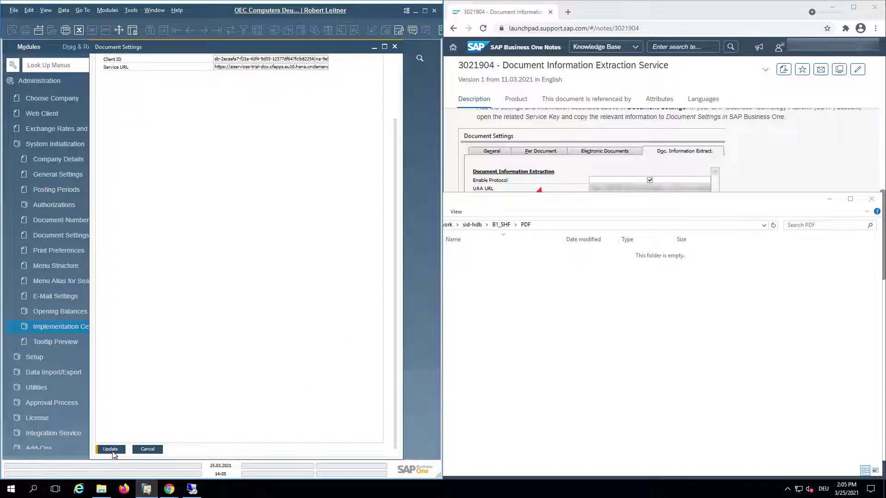
{"action": "left_click", "coordinate": [112, 451]}
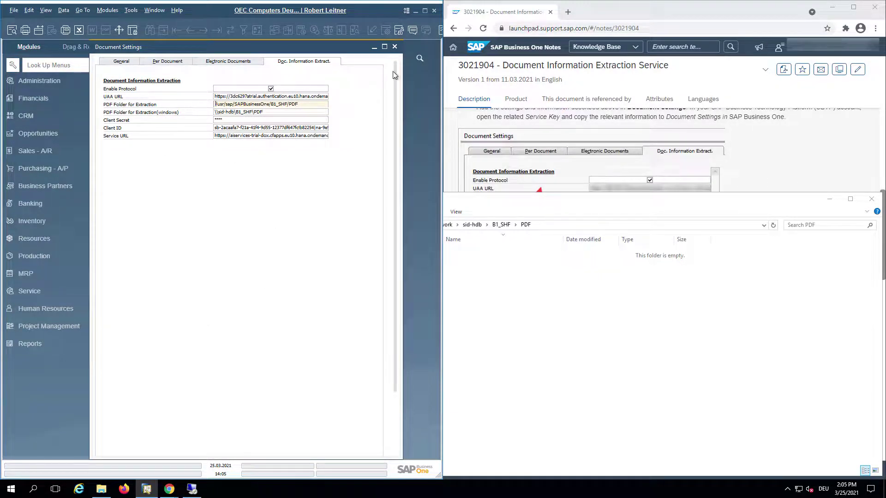
{"action": "left_click", "coordinate": [394, 47]}
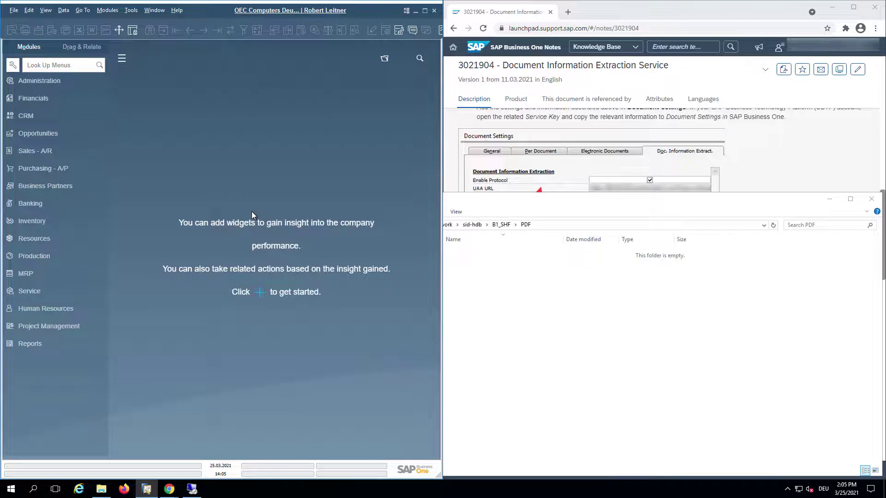
Step: Run 'systemctl restart sapb1edfbackend' on sid-hdb, then return to the local desktop
{"action": "left_click", "coordinate": [192, 489]}
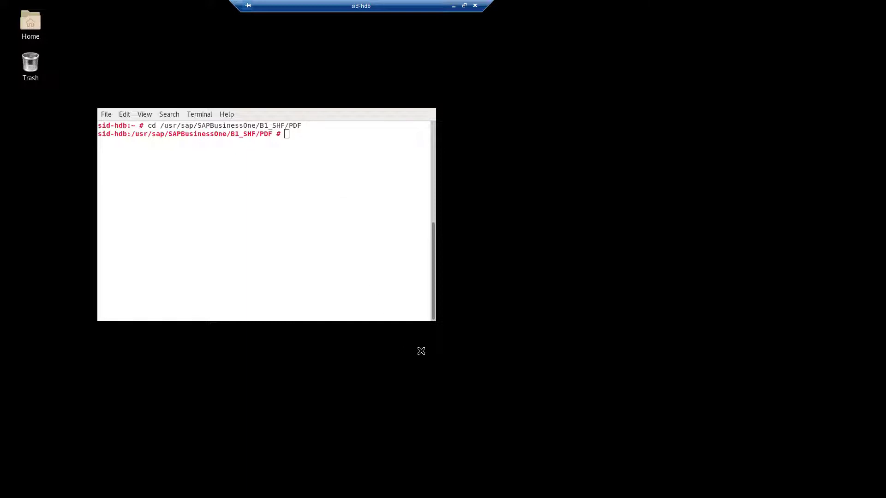
{"action": "type", "text": "ystemctl restart sapb1edfbackend"}
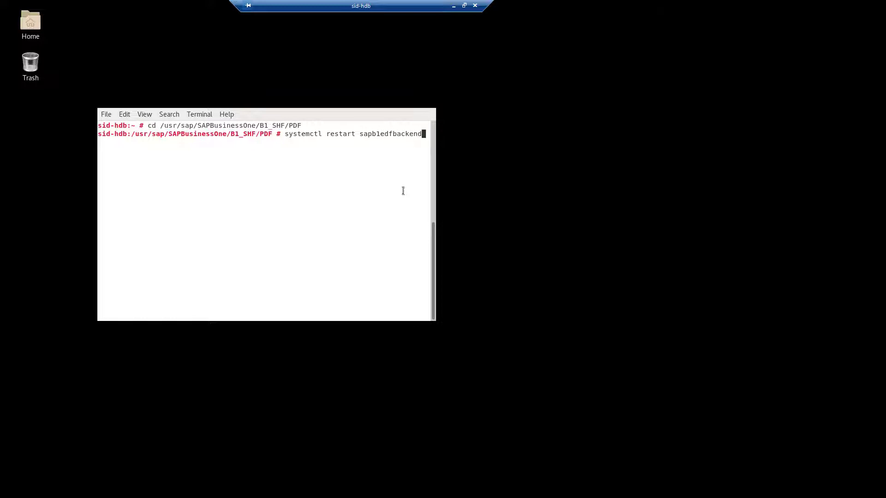
{"action": "key", "text": "Return"}
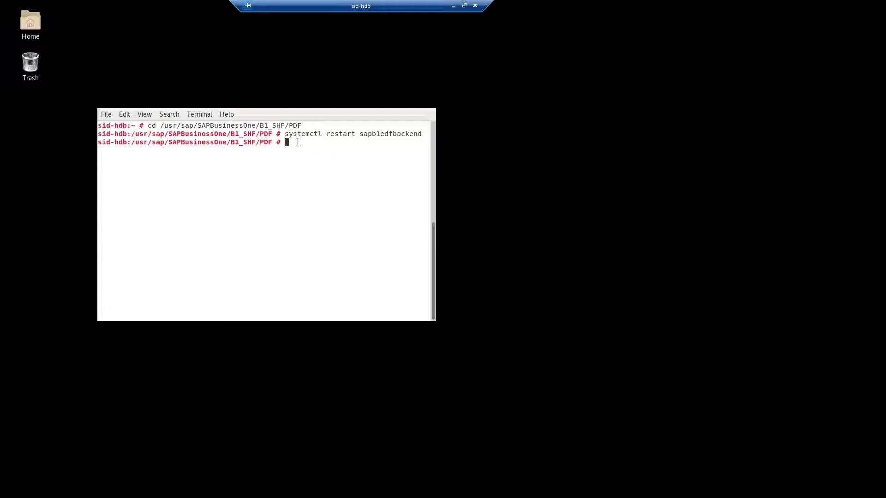
{"action": "left_click", "coordinate": [454, 6]}
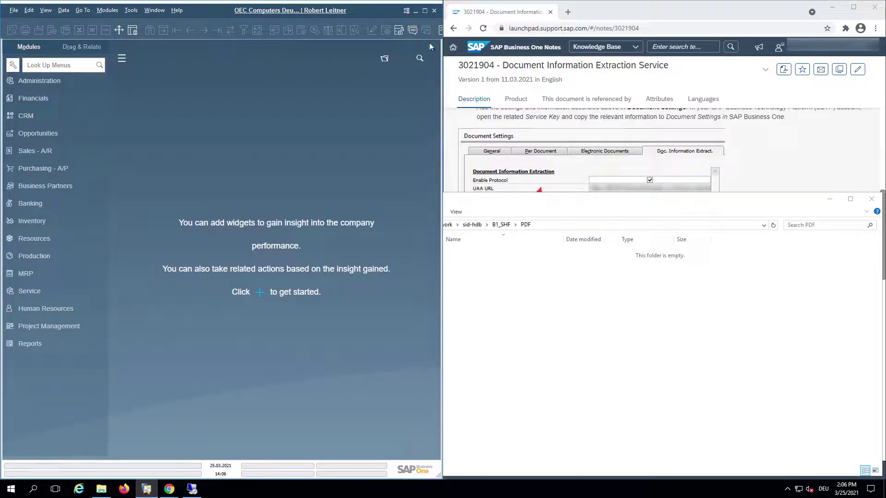
Step: Open Administration > System Initialization > General Settings at its Path tab
{"action": "left_click", "coordinate": [46, 81]}
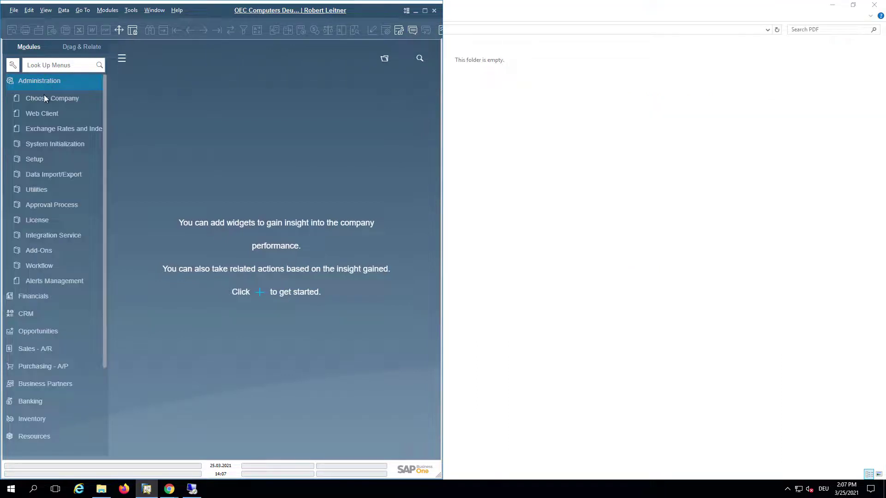
{"action": "left_click", "coordinate": [46, 143]}
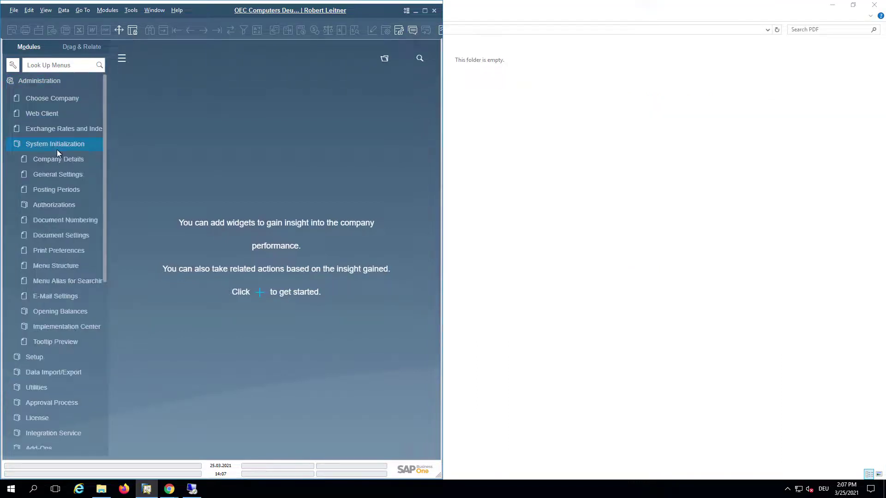
{"action": "left_click", "coordinate": [49, 176]}
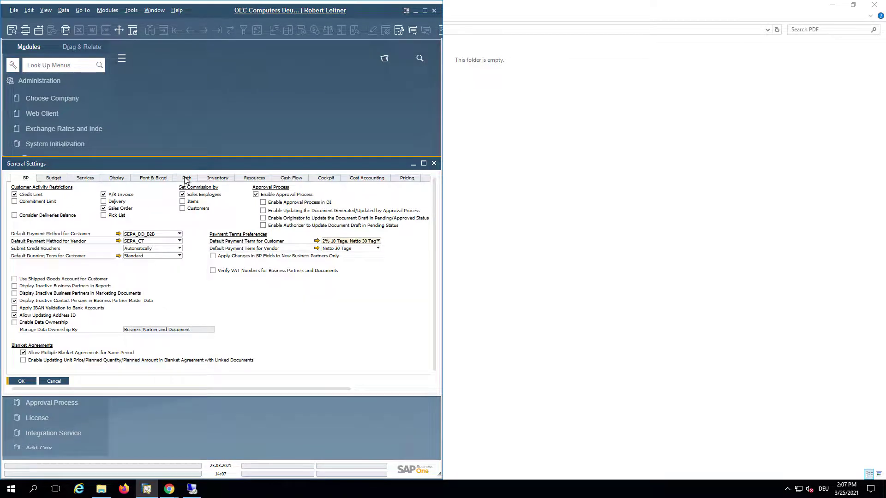
{"action": "left_click", "coordinate": [186, 179]}
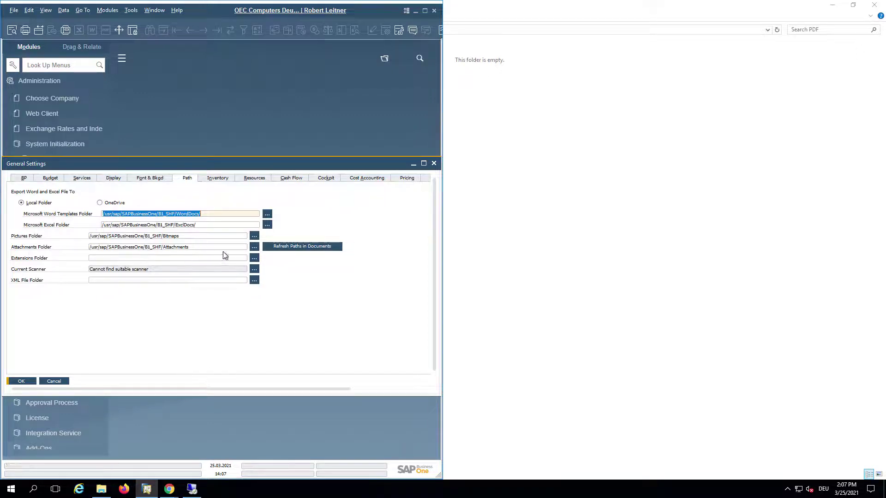
Step: Set Attachments Folder to C:\Program Files\SAP\SAP Business One\Attachments and save the settings
{"action": "left_click", "coordinate": [255, 248]}
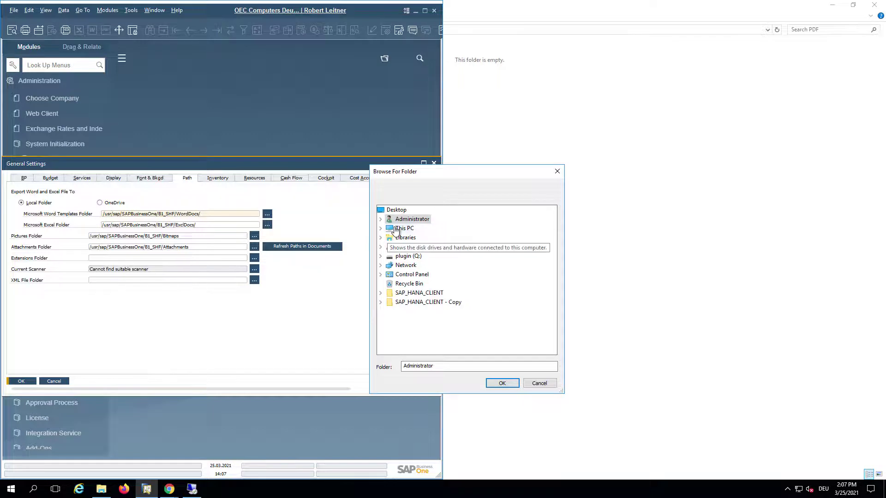
{"action": "left_click", "coordinate": [380, 228]}
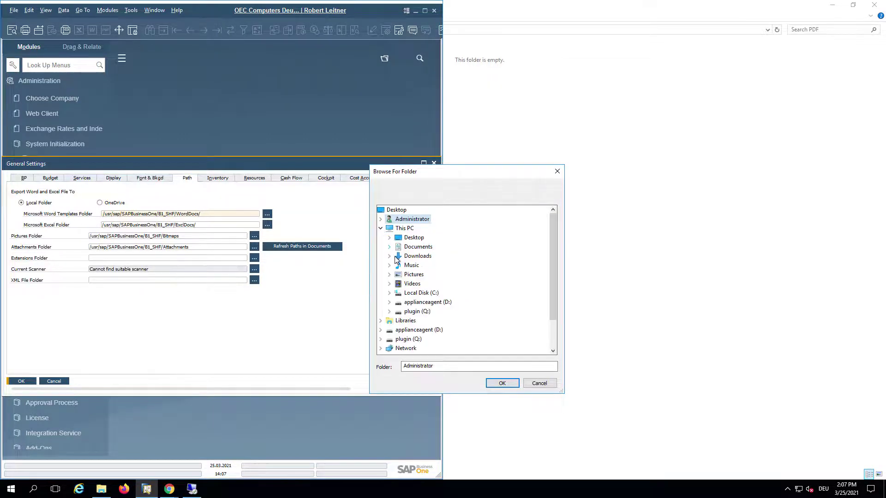
{"action": "left_click", "coordinate": [390, 294]}
{"action": "left_click", "coordinate": [398, 329]}
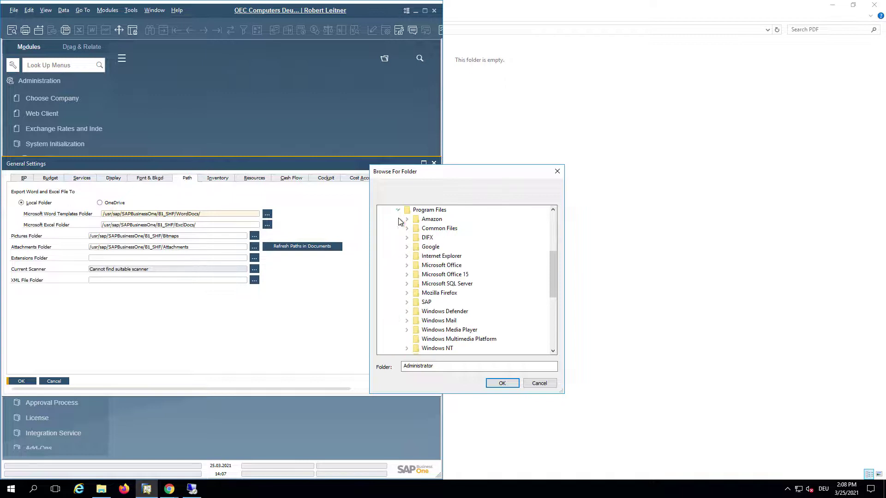
{"action": "left_click", "coordinate": [407, 302]}
{"action": "left_click", "coordinate": [416, 296]}
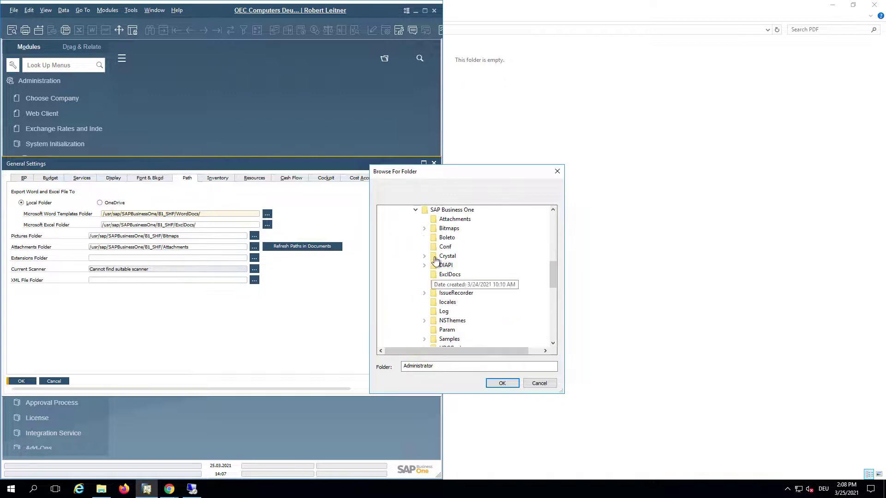
{"action": "left_click", "coordinate": [451, 220]}
{"action": "left_click", "coordinate": [502, 384]}
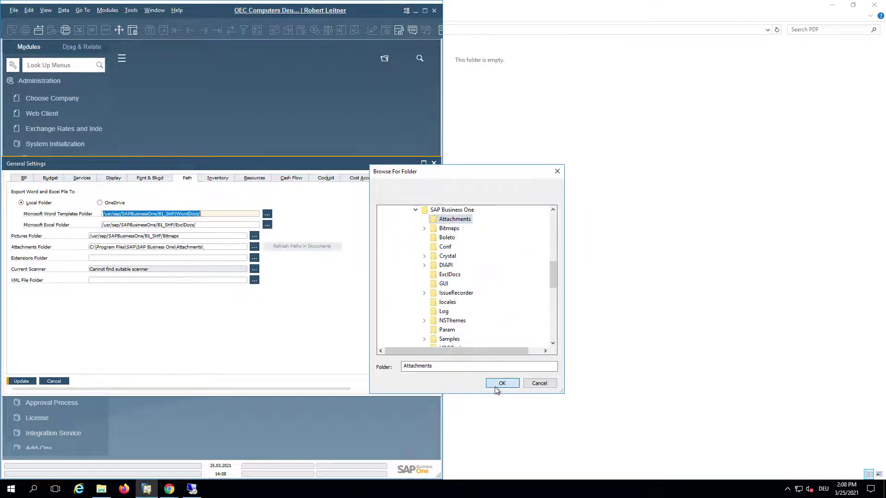
{"action": "left_click", "coordinate": [21, 381]}
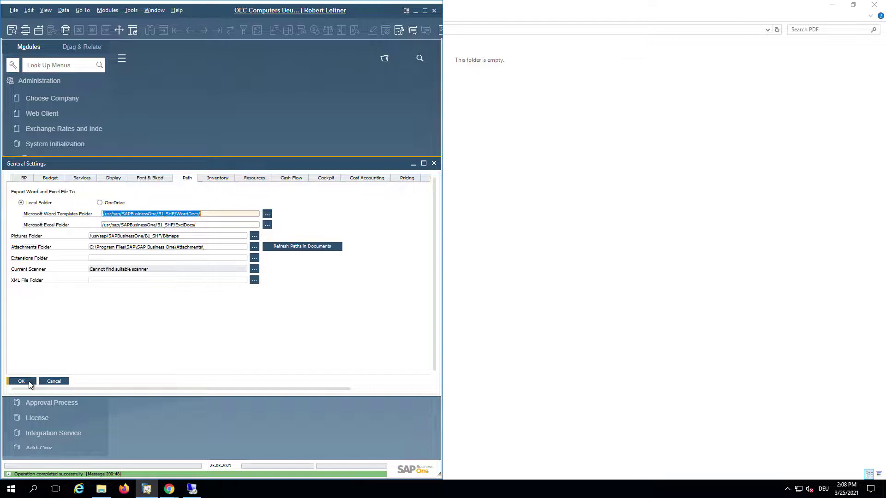
{"action": "left_click", "coordinate": [29, 382]}
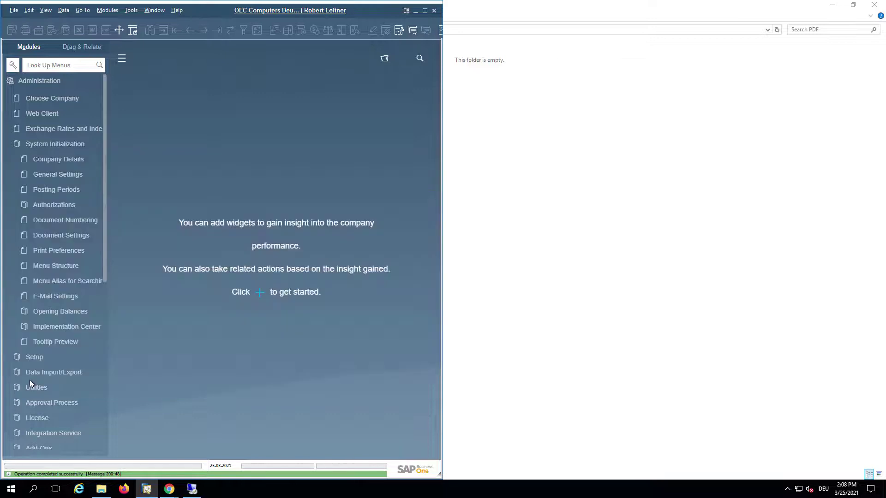
Step: Browse to B1_SHF\PDF and open its processed folder holding the renamed Invoice1 and Invoice2 files
{"action": "left_click", "coordinate": [415, 12]}
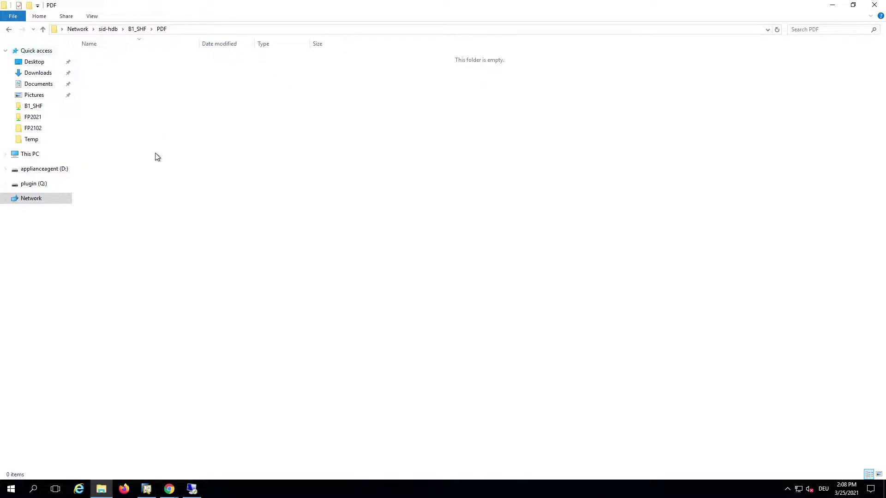
{"action": "left_click", "coordinate": [29, 84]}
{"action": "left_click_drag", "start_coordinate": [143, 116], "coordinate": [92, 54]}
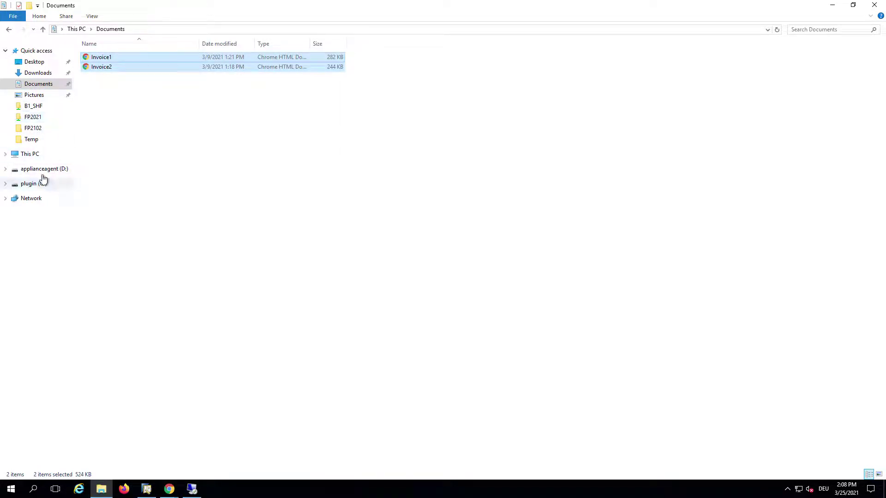
{"action": "left_click", "coordinate": [40, 106]}
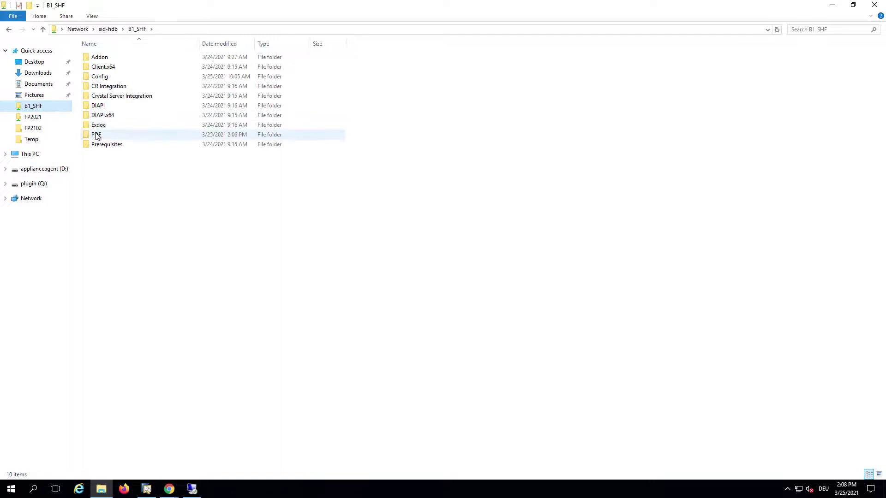
{"action": "double_click", "coordinate": [97, 133]}
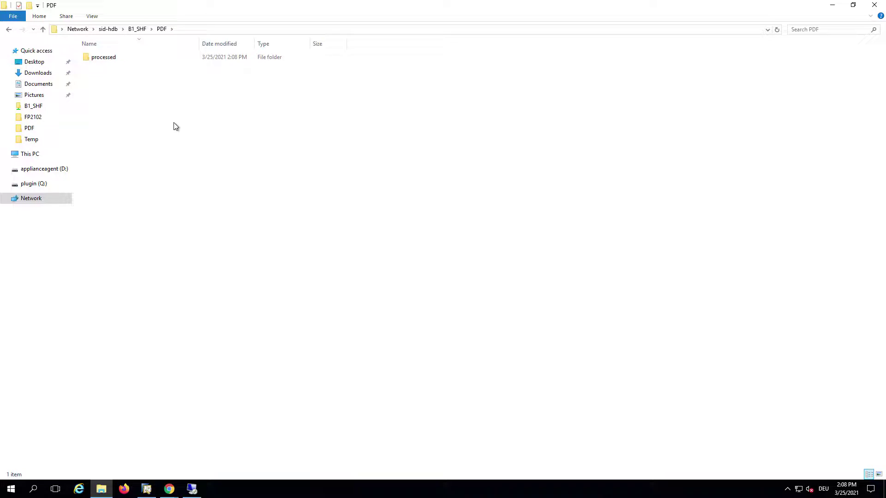
{"action": "double_click", "coordinate": [110, 59]}
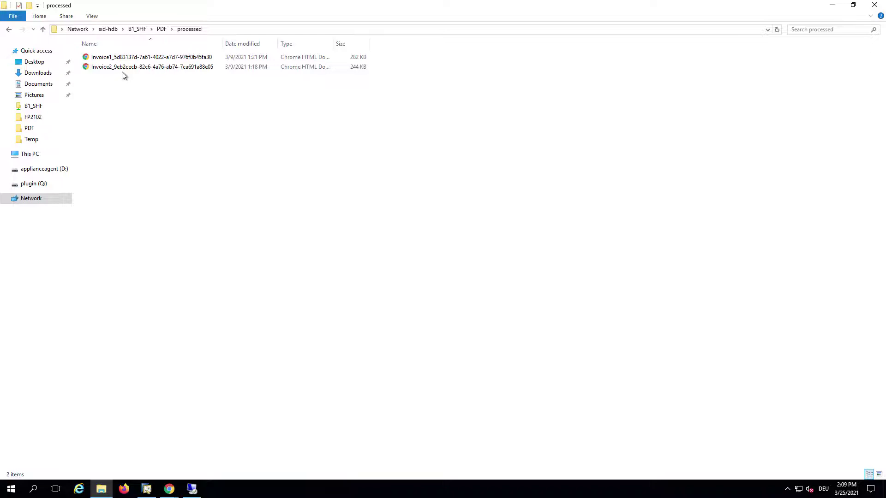
Step: Maximize SAP Business One and open Purchasing - A/P > Purchasing Reports > Document Drafts Report
{"action": "left_click", "coordinate": [148, 491]}
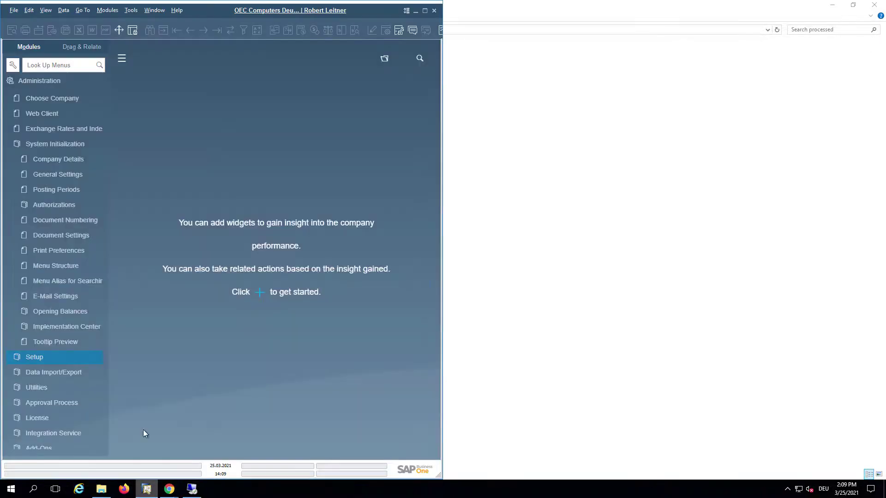
{"action": "left_click", "coordinate": [425, 11]}
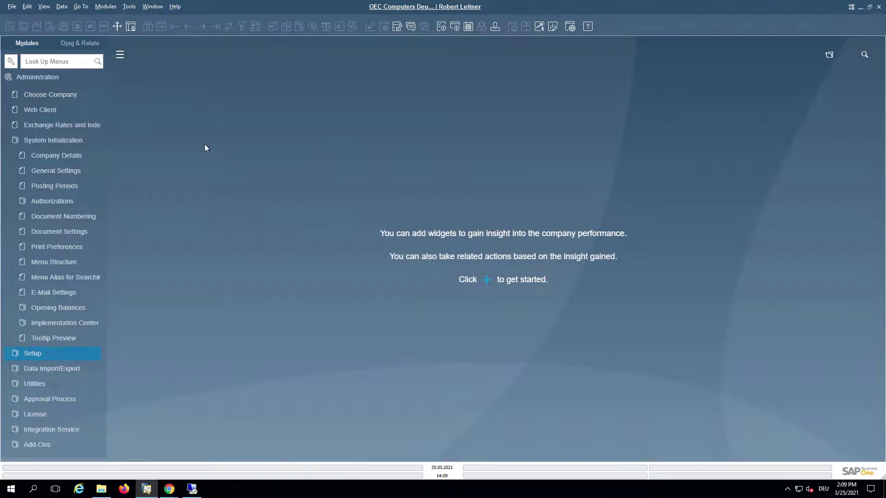
{"action": "left_click", "coordinate": [37, 77]}
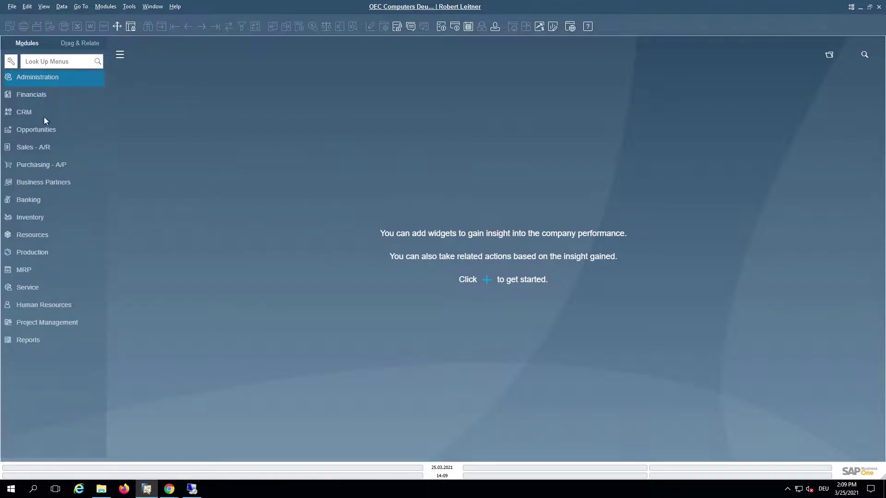
{"action": "left_click", "coordinate": [51, 164]}
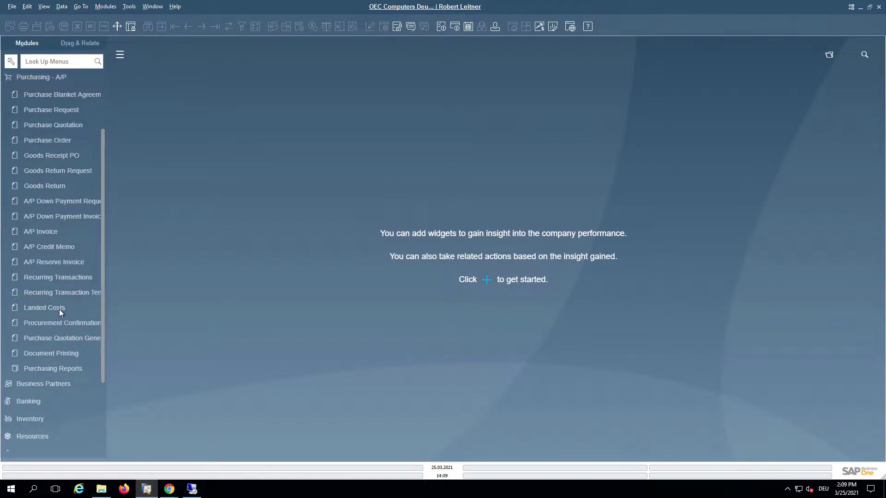
{"action": "left_click", "coordinate": [57, 371]}
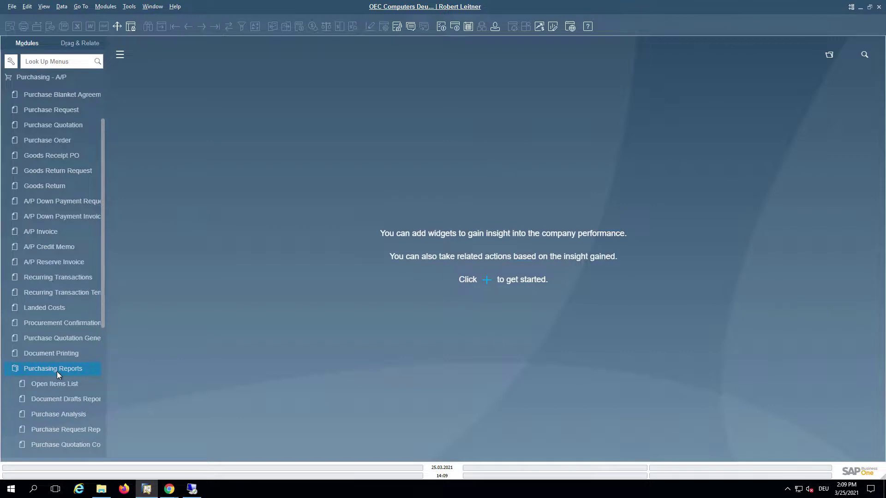
{"action": "left_click", "coordinate": [54, 400]}
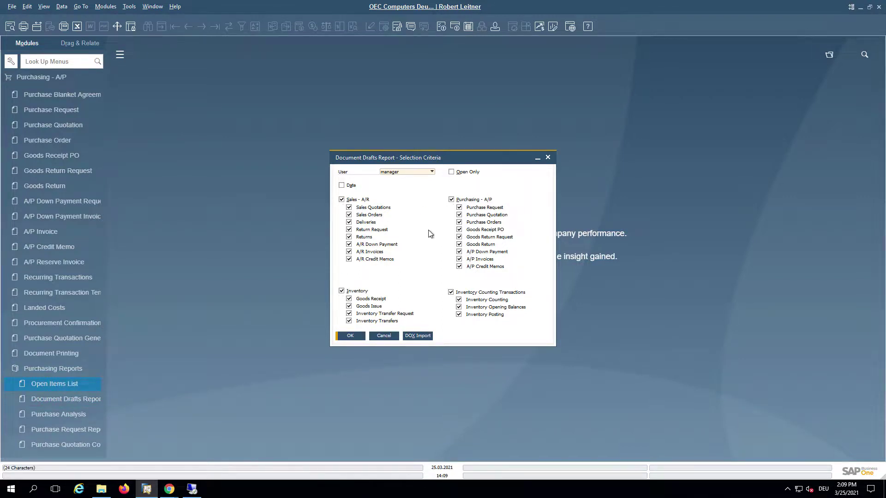
Step: Exclude Sales - A/R, Inventory and Inventory Counting Transactions, run DOX Import, and list the drafts
{"action": "left_click", "coordinate": [353, 202]}
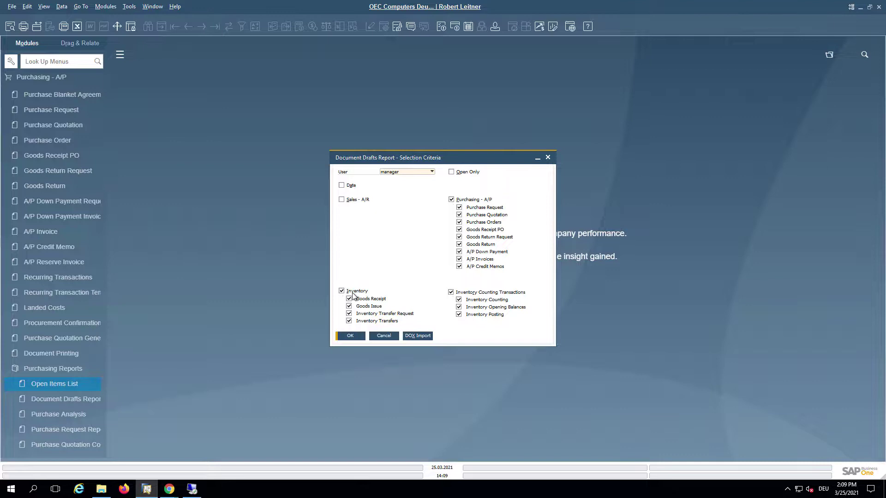
{"action": "left_click", "coordinate": [354, 291]}
{"action": "left_click", "coordinate": [466, 294]}
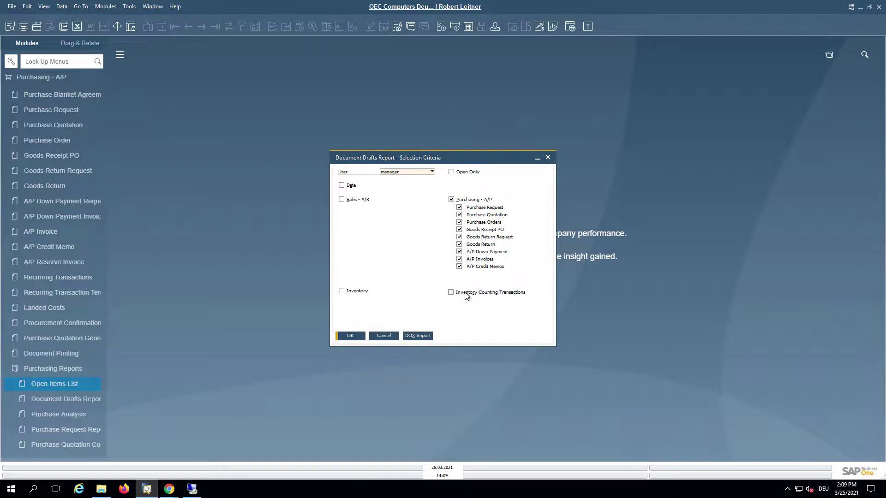
{"action": "left_click", "coordinate": [420, 340]}
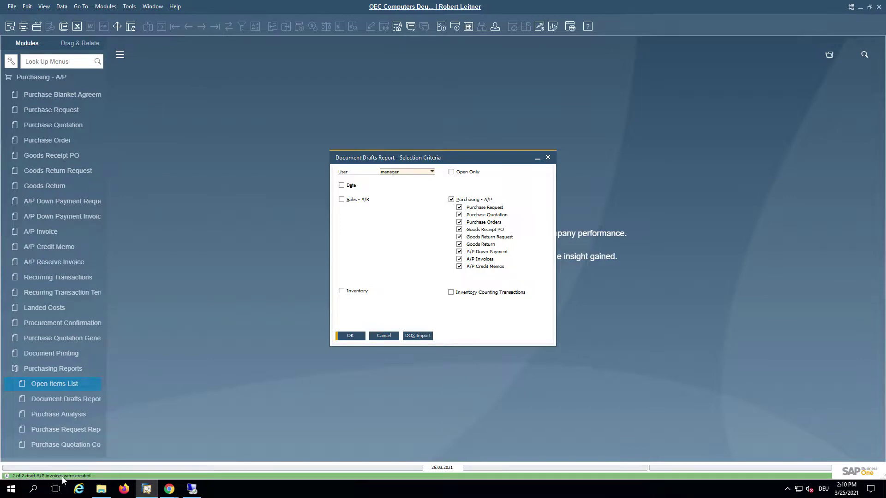
{"action": "left_click", "coordinate": [357, 340]}
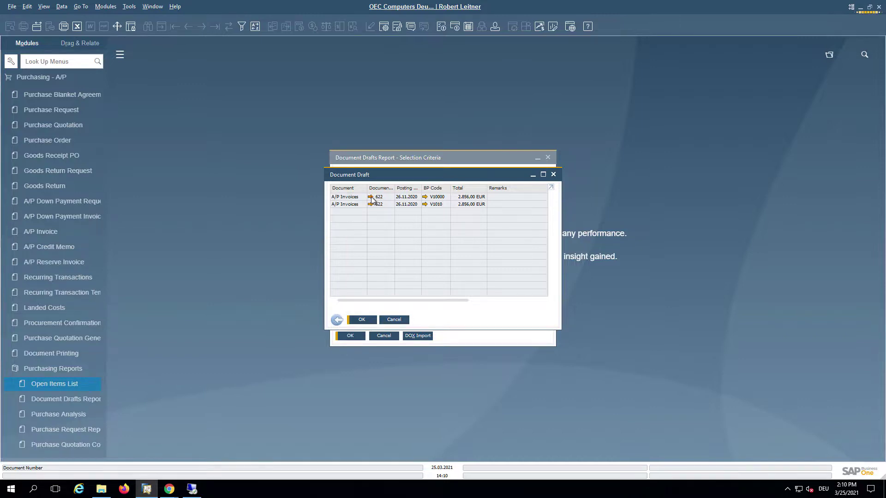
Step: Open the first A/P invoice draft and display its attached Invoice1 PDF
{"action": "left_click", "coordinate": [371, 197]}
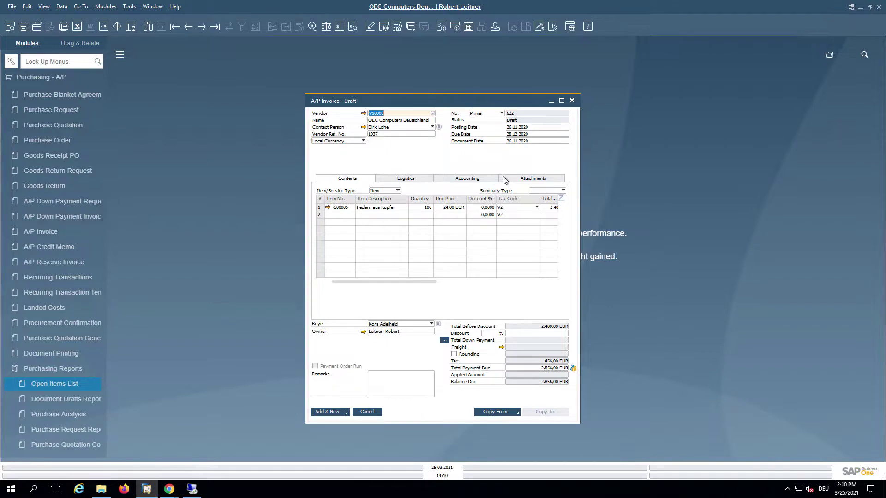
{"action": "left_click", "coordinate": [537, 179]}
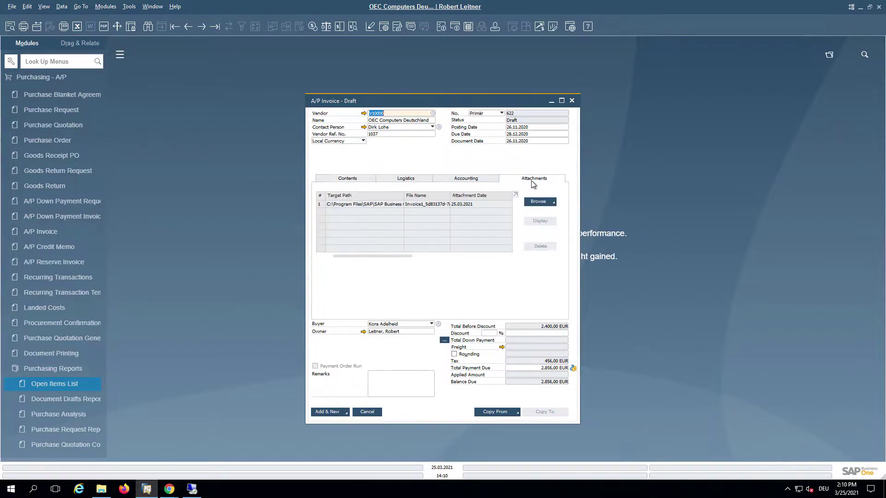
{"action": "left_click", "coordinate": [437, 205]}
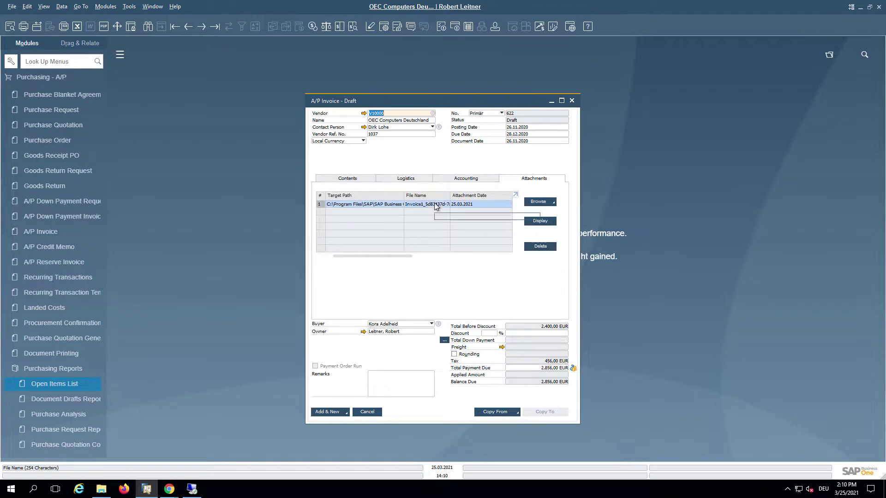
{"action": "left_click", "coordinate": [541, 222]}
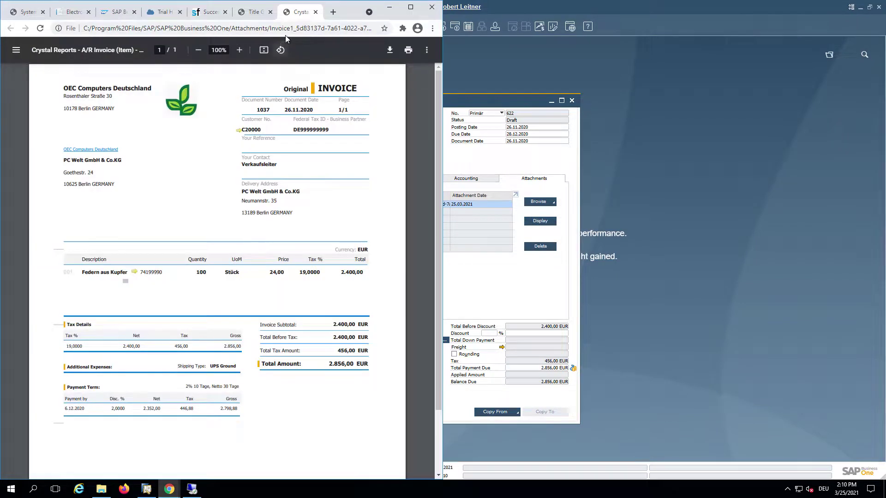
Step: Compare the draft's item lines with the Invoice1 PDF, then open the second draft
{"action": "left_click", "coordinate": [522, 103]}
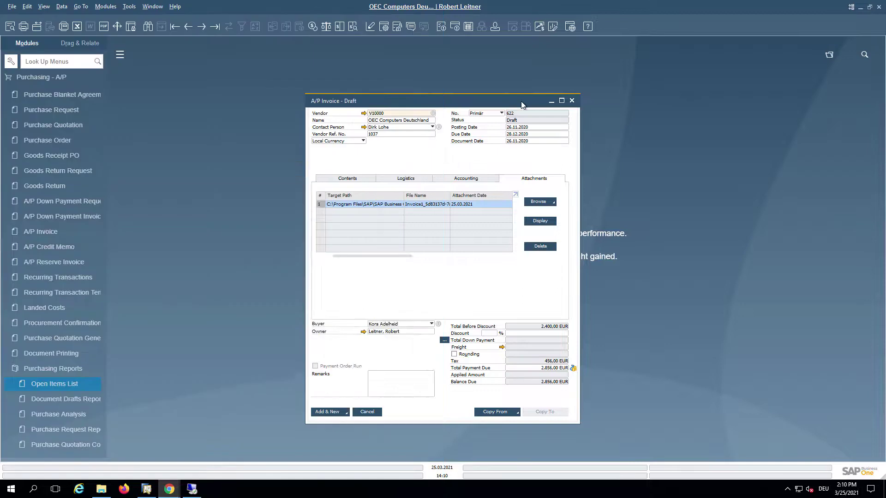
{"action": "left_click_drag", "start_coordinate": [522, 103], "coordinate": [739, 103]}
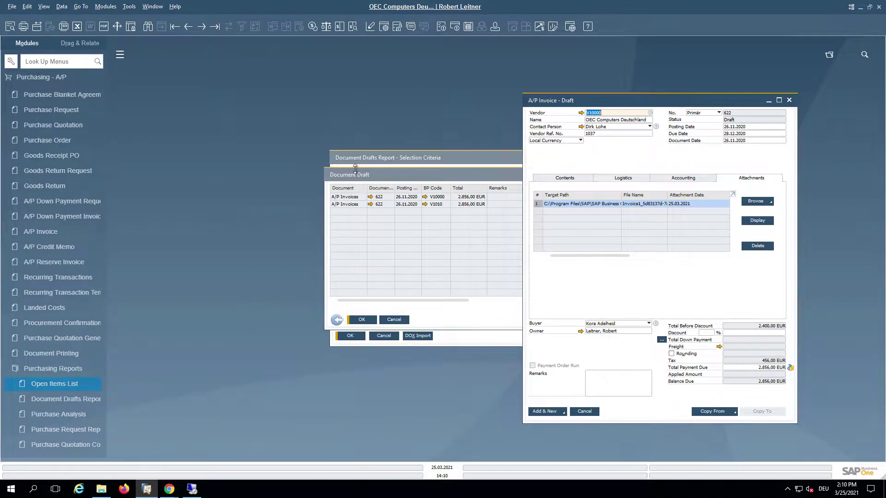
{"action": "key", "text": "alt+Tab"}
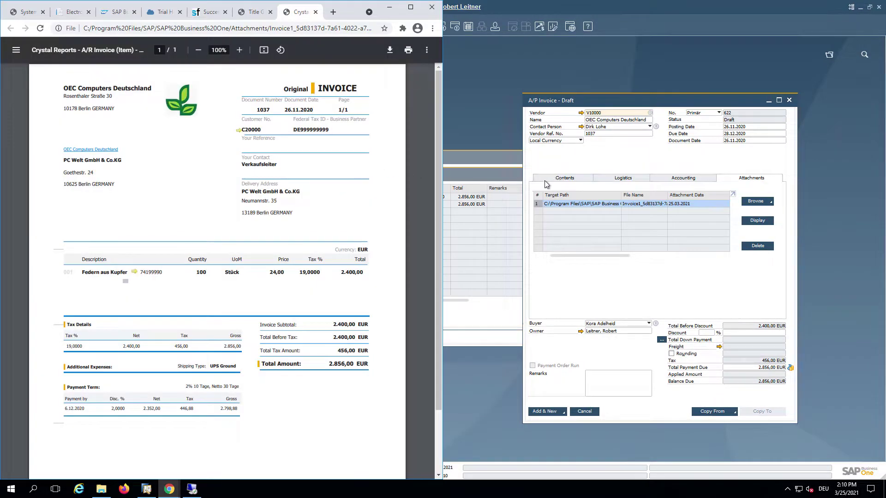
{"action": "left_click", "coordinate": [557, 180]}
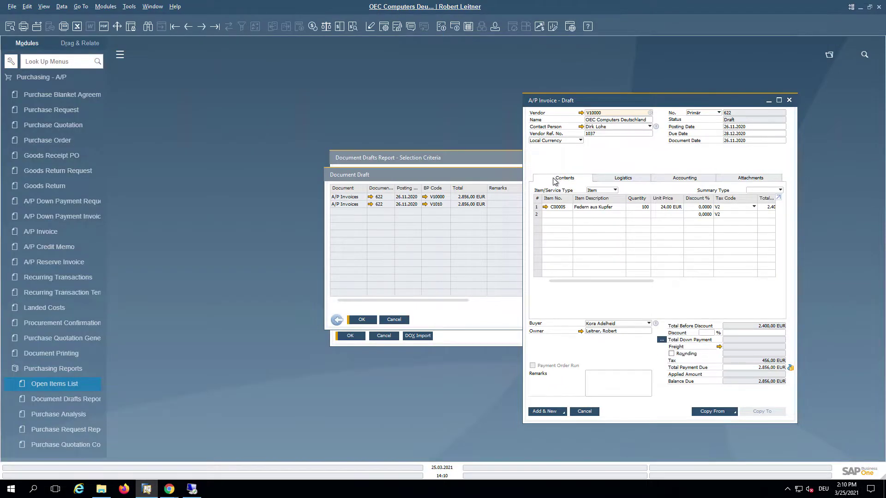
{"action": "key", "text": "alt+Tab"}
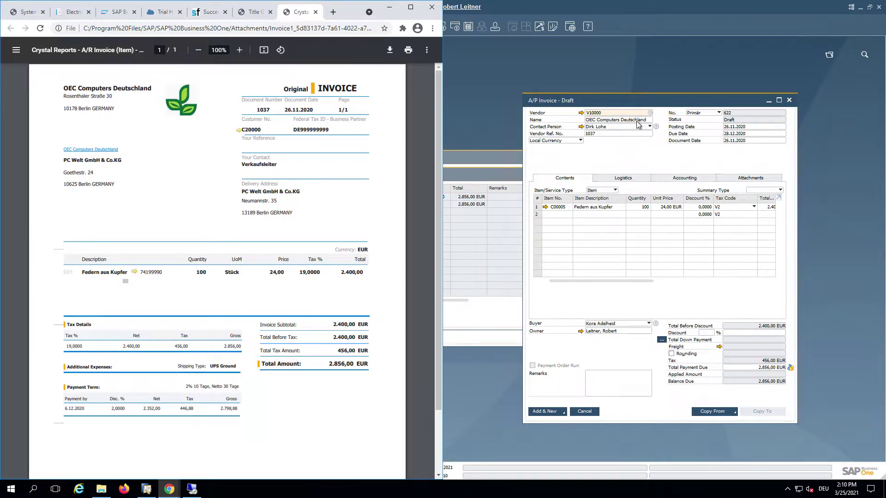
{"action": "left_click", "coordinate": [474, 179]}
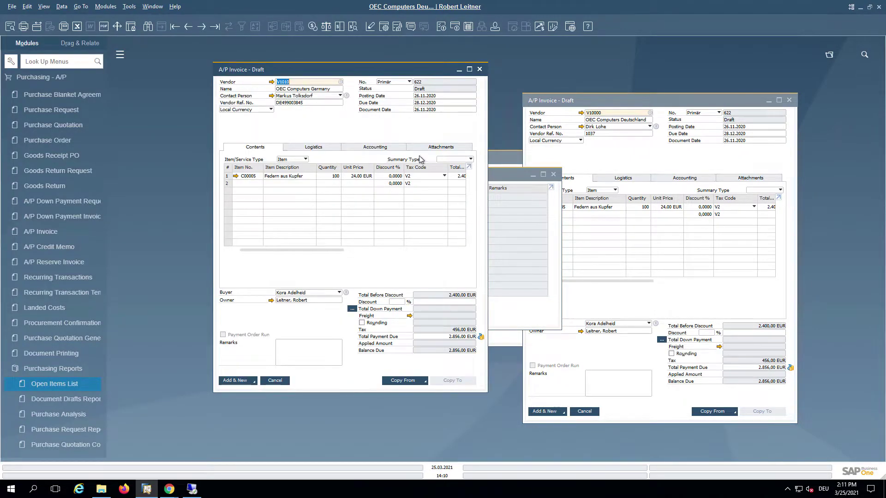
Step: Display the second draft's attached Invoice2 PDF and compare it with the draft's item lines
{"action": "left_click", "coordinate": [429, 149]}
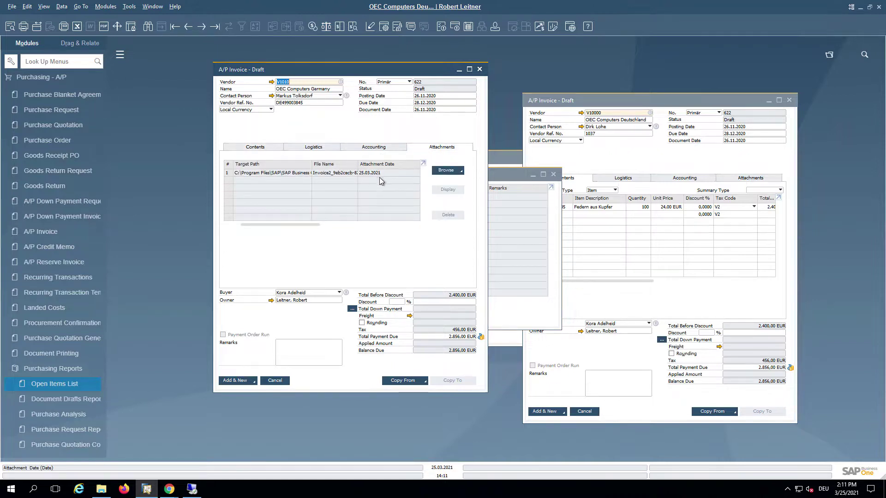
{"action": "left_click", "coordinate": [381, 178]}
{"action": "left_click", "coordinate": [446, 191]}
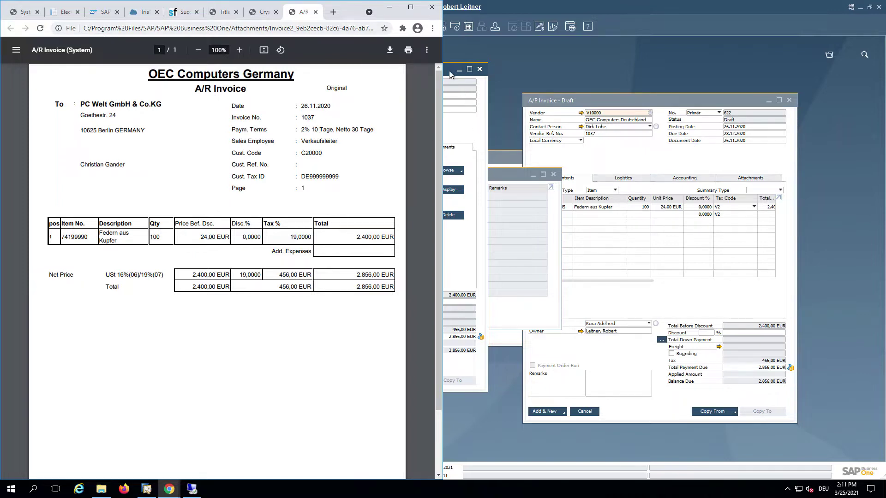
{"action": "left_click_drag", "start_coordinate": [450, 74], "coordinate": [750, 77]}
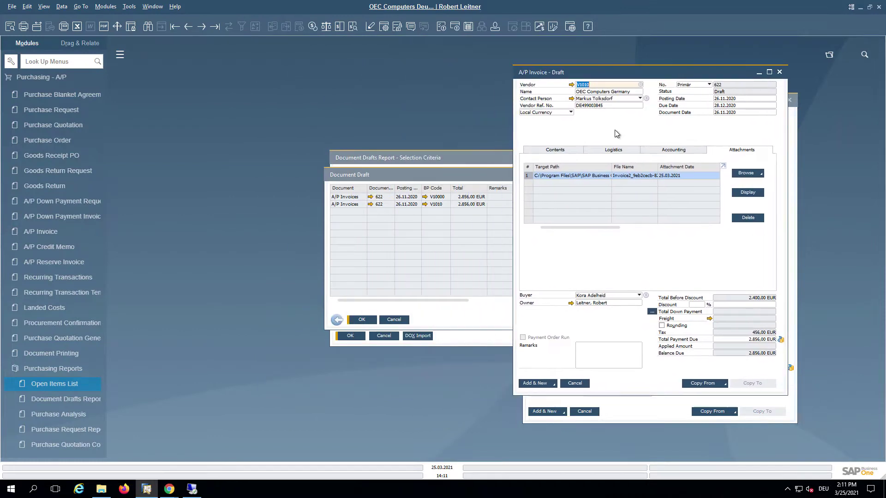
{"action": "left_click", "coordinate": [562, 151]}
{"action": "key", "text": "alt+Tab"}
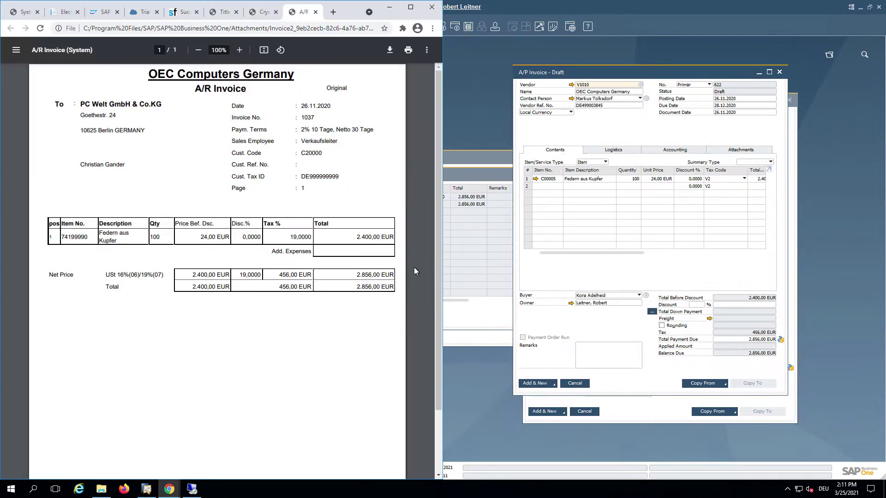